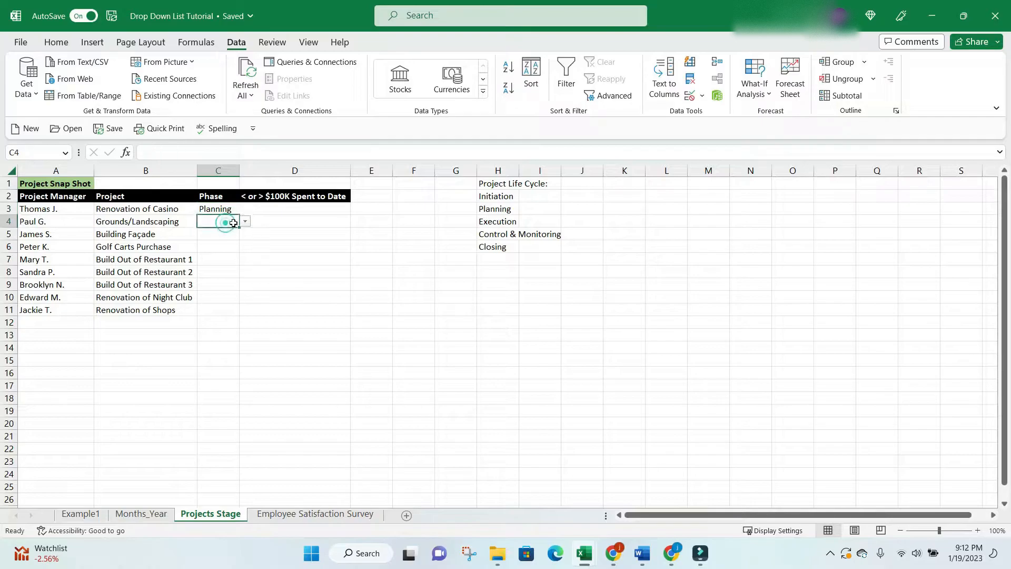
Choose Closing as the Grounds/Landscaping phase and pick a phase for Building Façade from their drop-down lists.
{"action": "left_click", "coordinate": [245, 221]}
{"action": "left_click", "coordinate": [213, 269]}
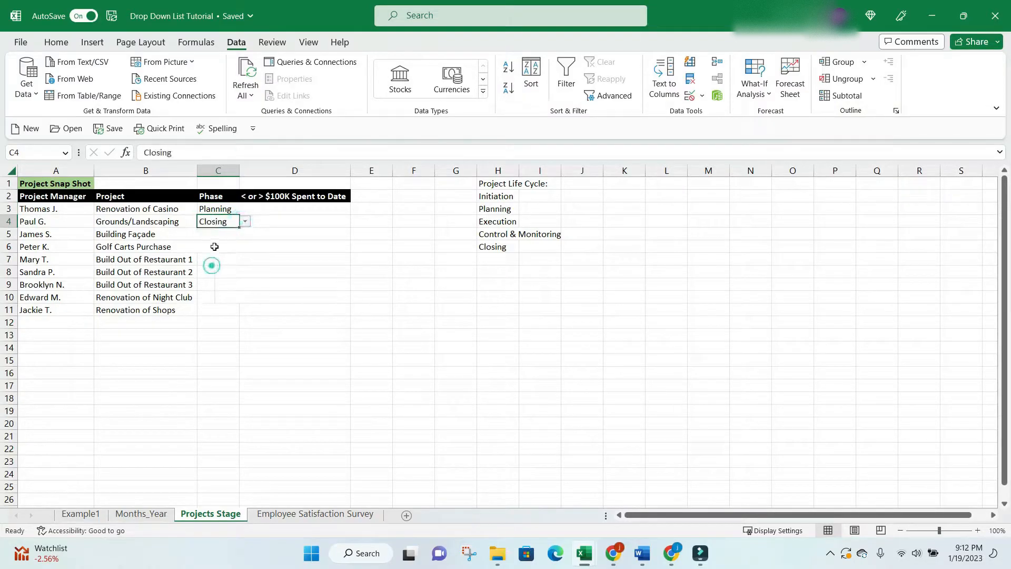
{"action": "left_click", "coordinate": [214, 235]}
{"action": "left_click", "coordinate": [245, 234]}
{"action": "left_click", "coordinate": [232, 266]}
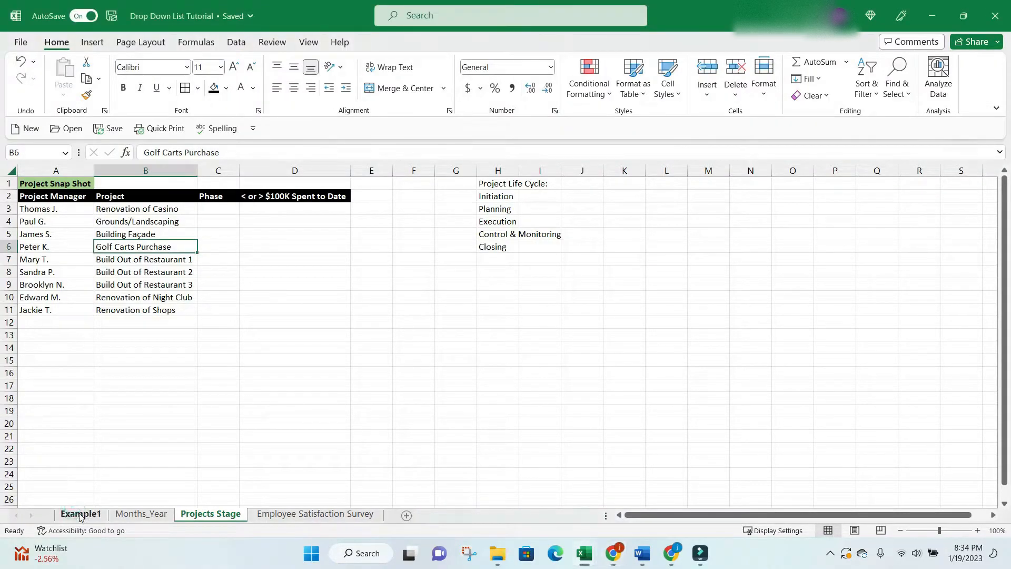
On the Example1 sheet, choose August from the drop-down list of the Month cell B3.
{"action": "left_click", "coordinate": [74, 511]}
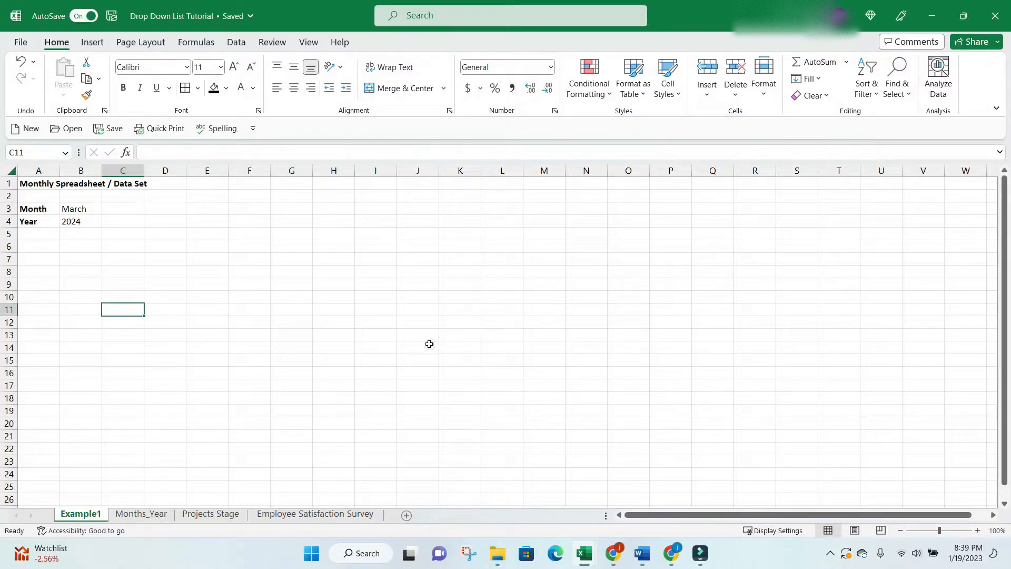
{"action": "left_click", "coordinate": [78, 208]}
{"action": "left_click", "coordinate": [108, 209]}
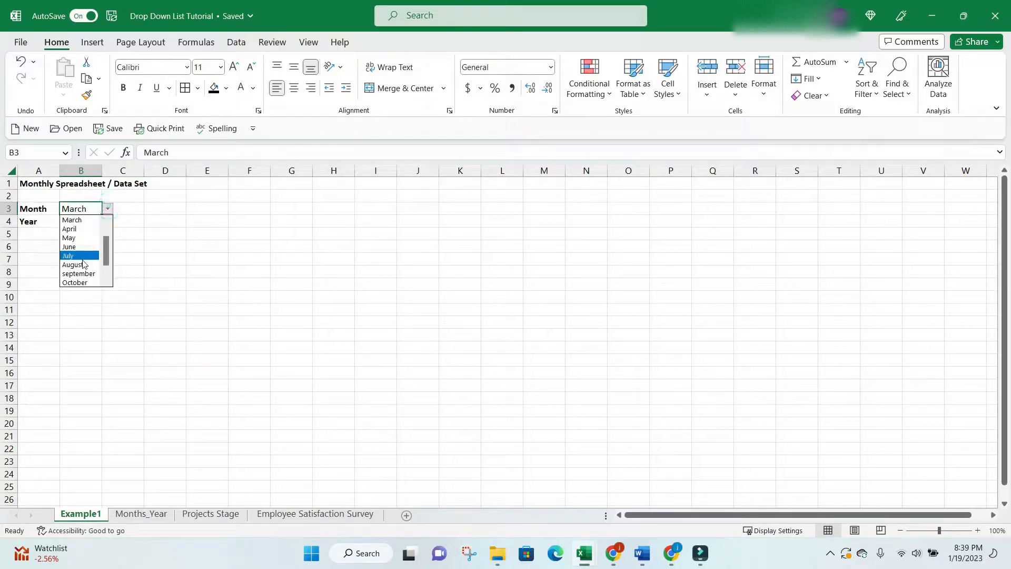
{"action": "left_click", "coordinate": [83, 254]}
Set the Year cell B4 to 2023 from its drop-down list.
{"action": "left_click", "coordinate": [92, 222]}
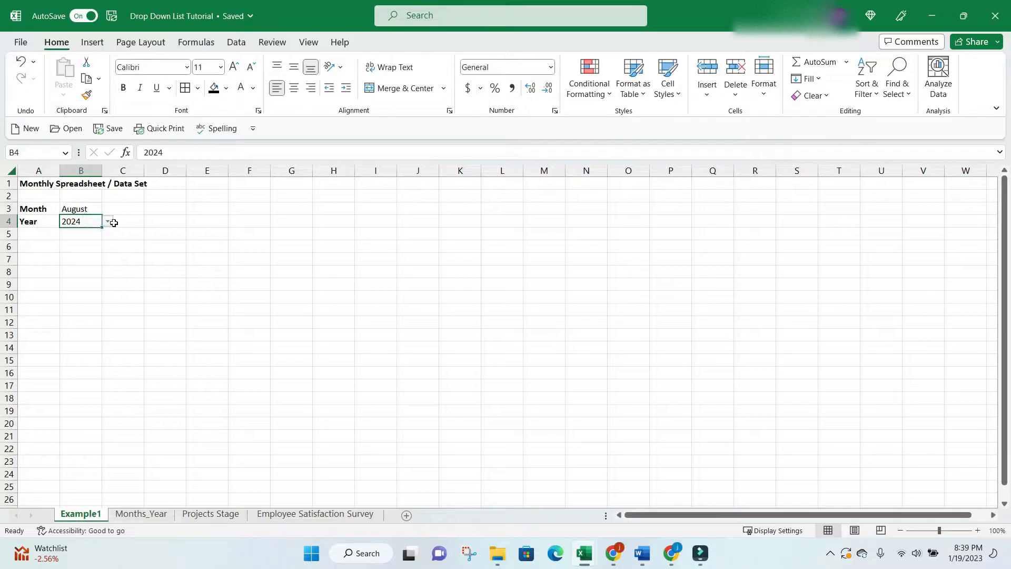
{"action": "left_click", "coordinate": [108, 221]}
{"action": "left_click", "coordinate": [86, 250]}
{"action": "left_click", "coordinate": [107, 221]}
{"action": "left_click", "coordinate": [90, 260]}
{"action": "left_click", "coordinate": [95, 269]}
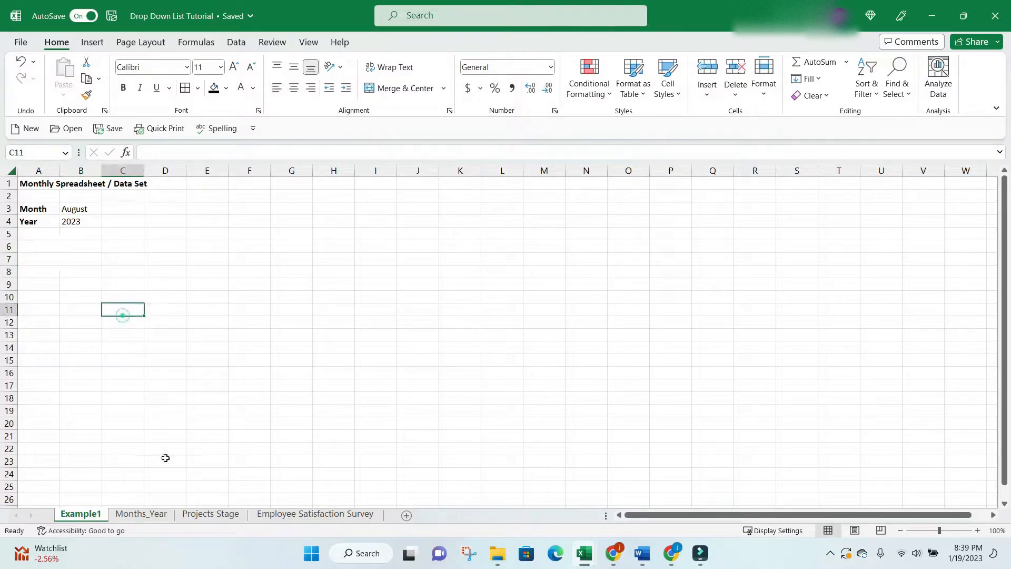
On the Projects Stage sheet, examine the Project Snap Shot title and the Project Manager, Project, Phase and "< or > $100K Spent to Date" columns.
{"action": "left_click", "coordinate": [201, 514]}
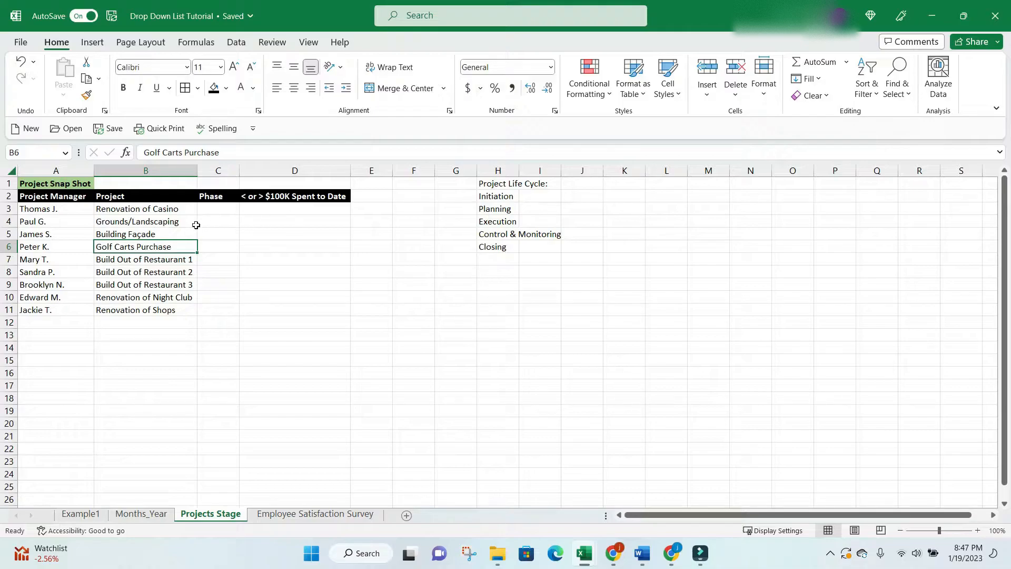
{"action": "left_click", "coordinate": [62, 184]}
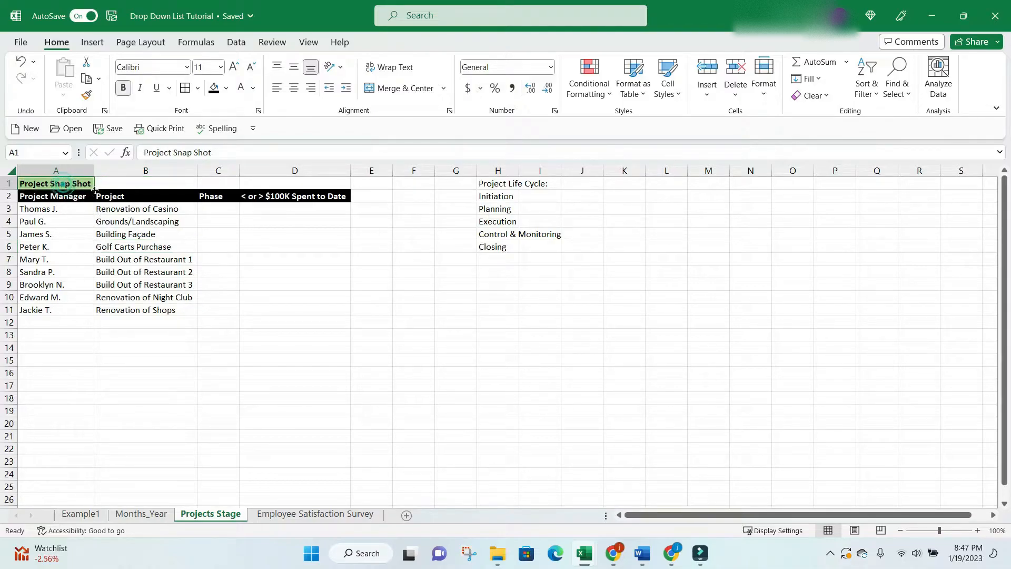
{"action": "left_click_drag", "start_coordinate": [165, 198], "coordinate": [166, 314]}
{"action": "left_click_drag", "start_coordinate": [61, 198], "coordinate": [61, 310]}
{"action": "left_click_drag", "start_coordinate": [138, 197], "coordinate": [142, 314]}
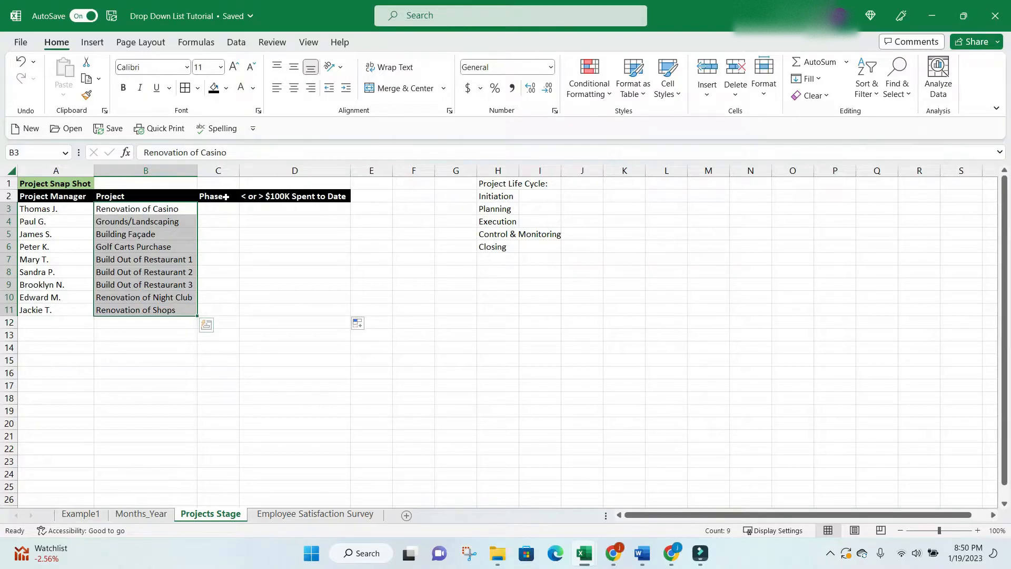
{"action": "left_click", "coordinate": [227, 197]}
{"action": "left_click_drag", "start_coordinate": [227, 197], "coordinate": [221, 312]}
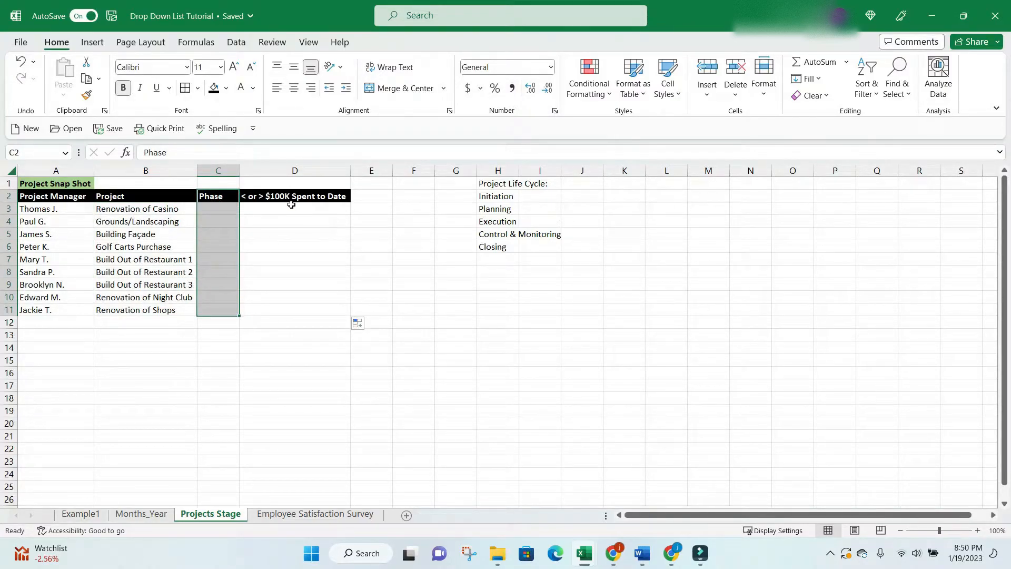
{"action": "left_click_drag", "start_coordinate": [292, 198], "coordinate": [304, 315]}
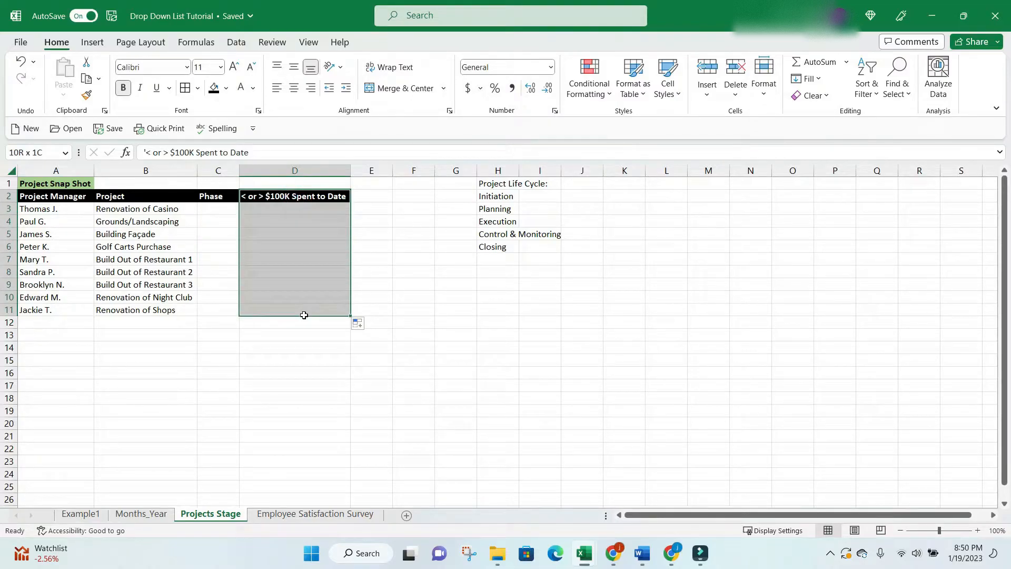
{"action": "left_click_drag", "start_coordinate": [304, 315], "coordinate": [304, 316]}
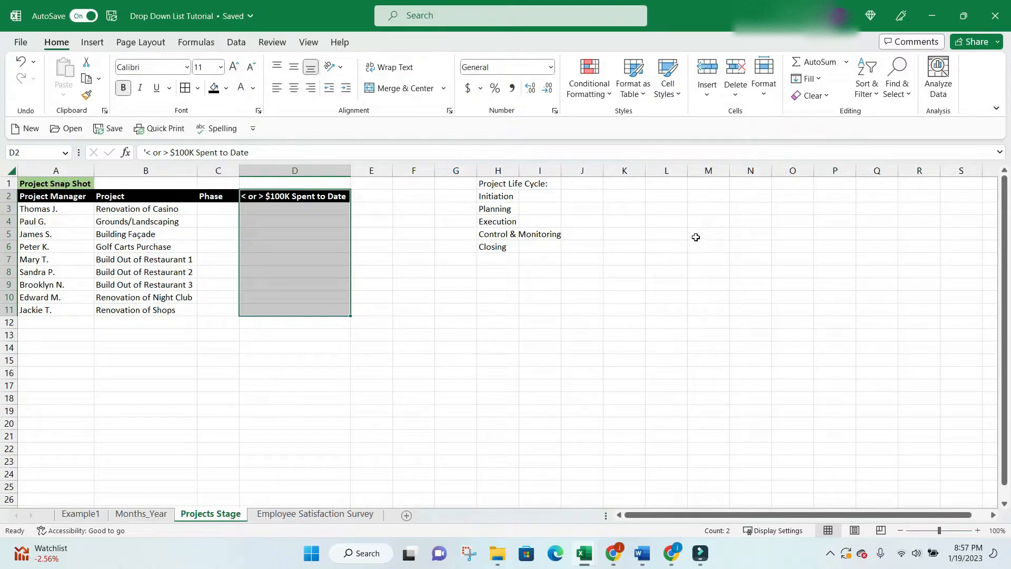
{"action": "left_click", "coordinate": [569, 259]}
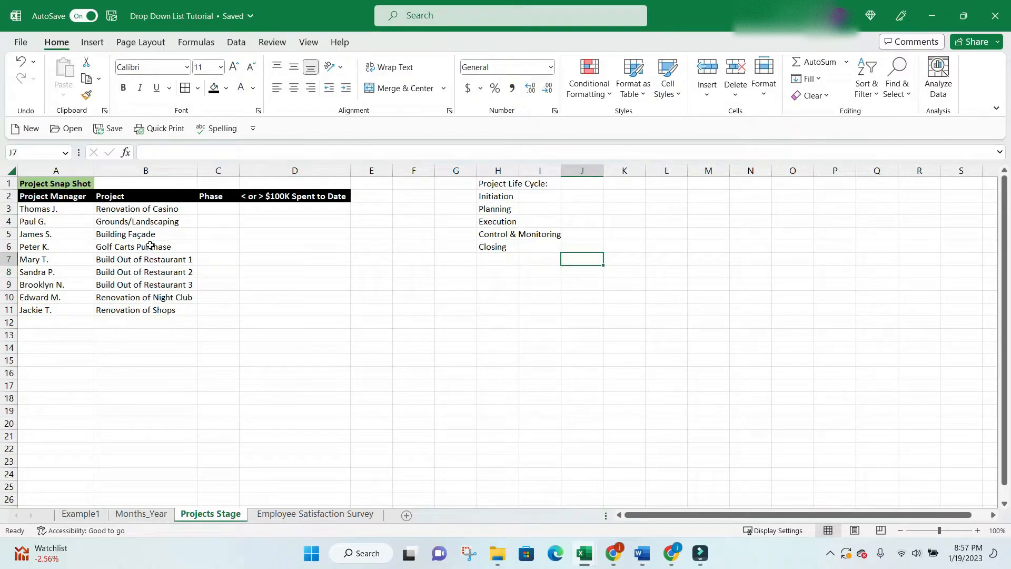
{"action": "left_click", "coordinate": [84, 222]}
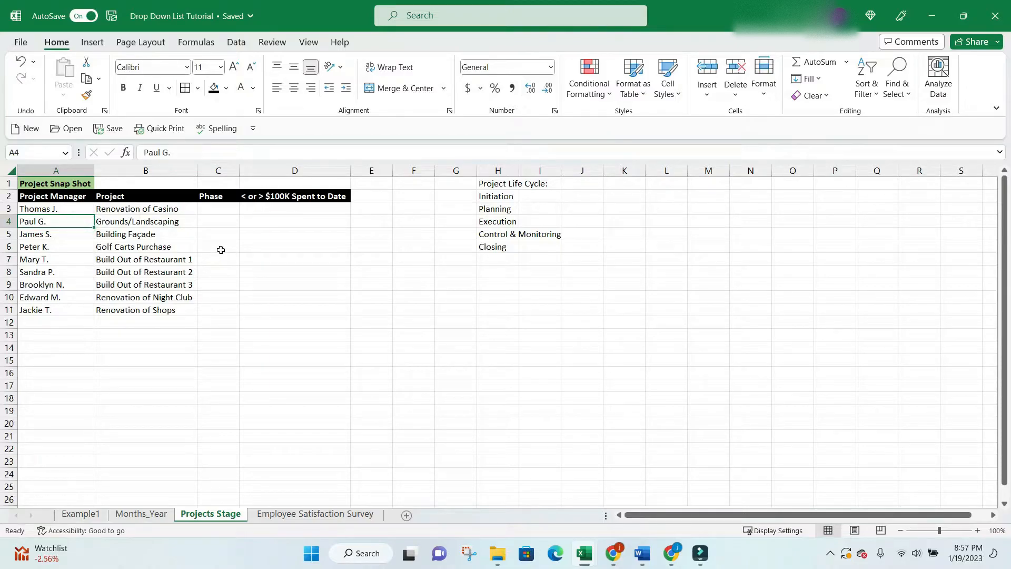
Enter the free-text phases Just Started, Almost Done and Don't Know in cells C3 to C5.
{"action": "left_click", "coordinate": [227, 212]}
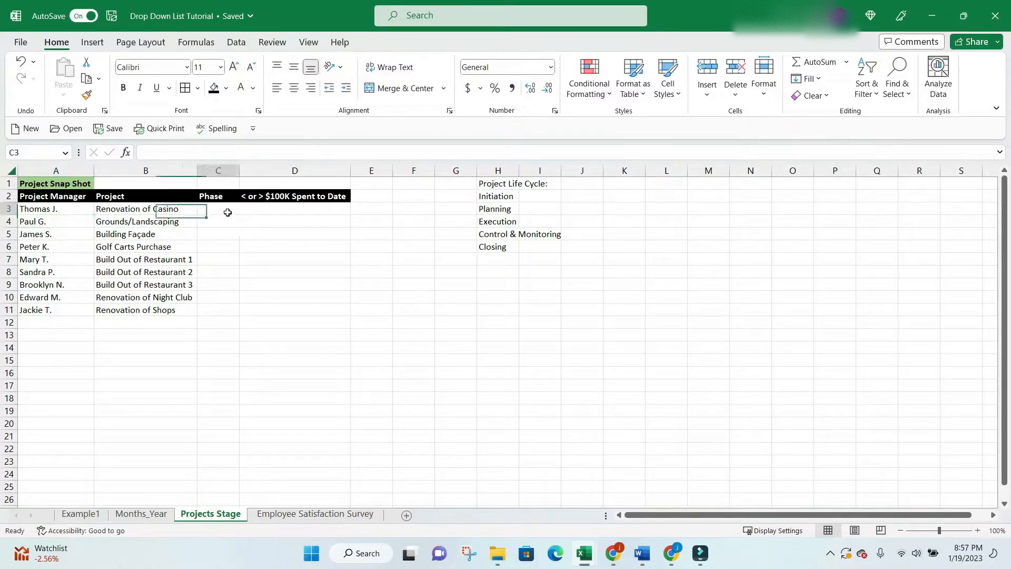
{"action": "type", "text": "J"}
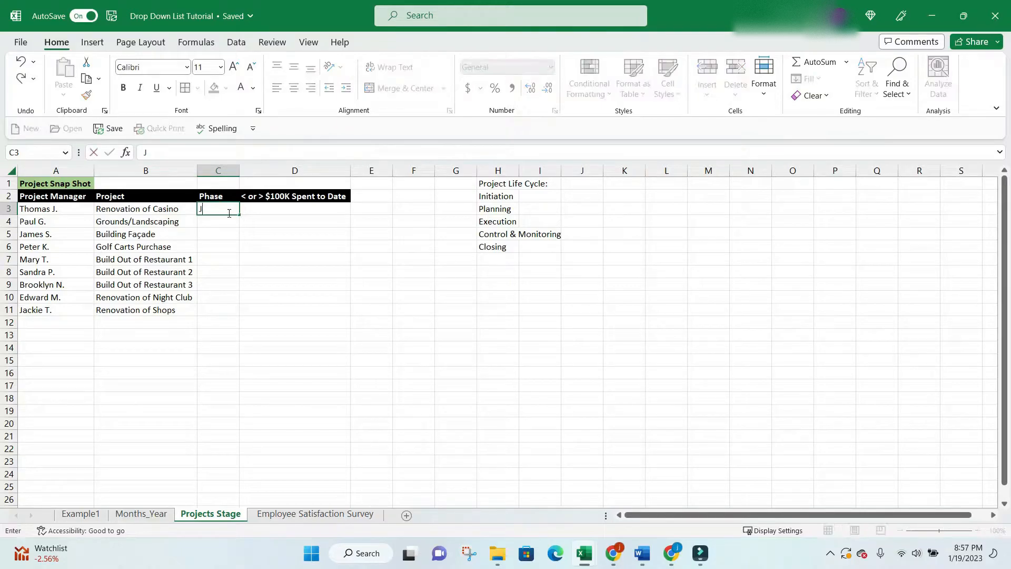
{"action": "type", "text": "ust Started"}
{"action": "key", "text": "Return"}
{"action": "type", "text": "Alms"}
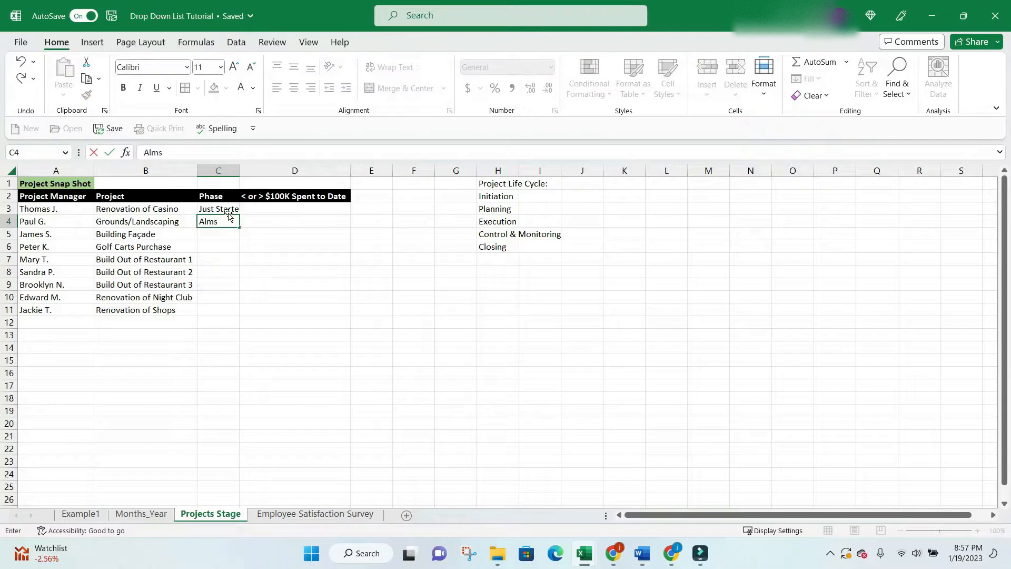
{"action": "key", "text": "BackSpace"}
{"action": "type", "text": "ost Done"}
{"action": "key", "text": "Return"}
{"action": "type", "text": "Do"}
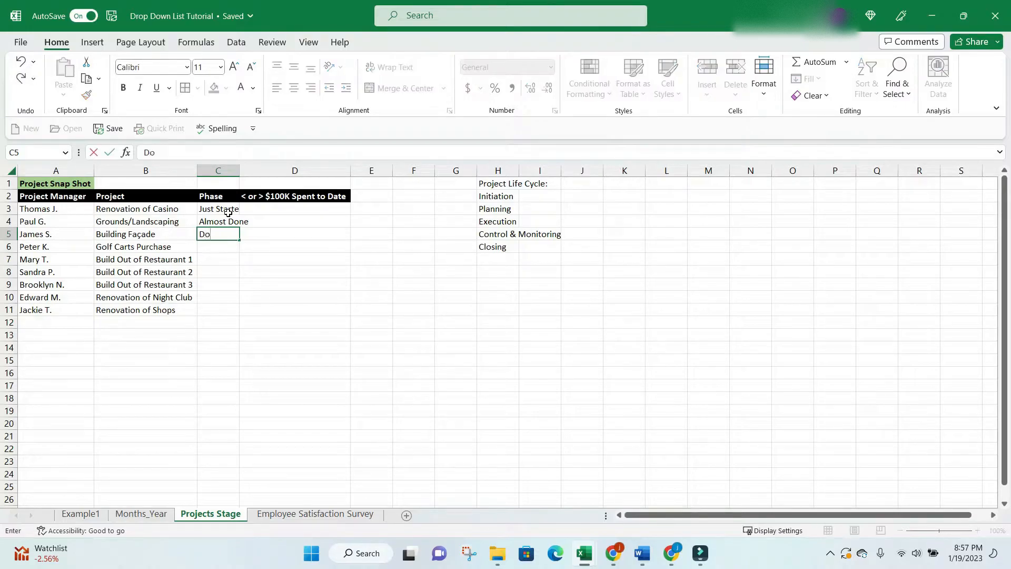
{"action": "type", "text": "n't Know"}
{"action": "key", "text": "Return"}
Enter 98K, 125000 and 9000 as the spent-to-date amounts in cells D3 to D5.
{"action": "left_click", "coordinate": [230, 217]}
{"action": "left_click", "coordinate": [228, 213]}
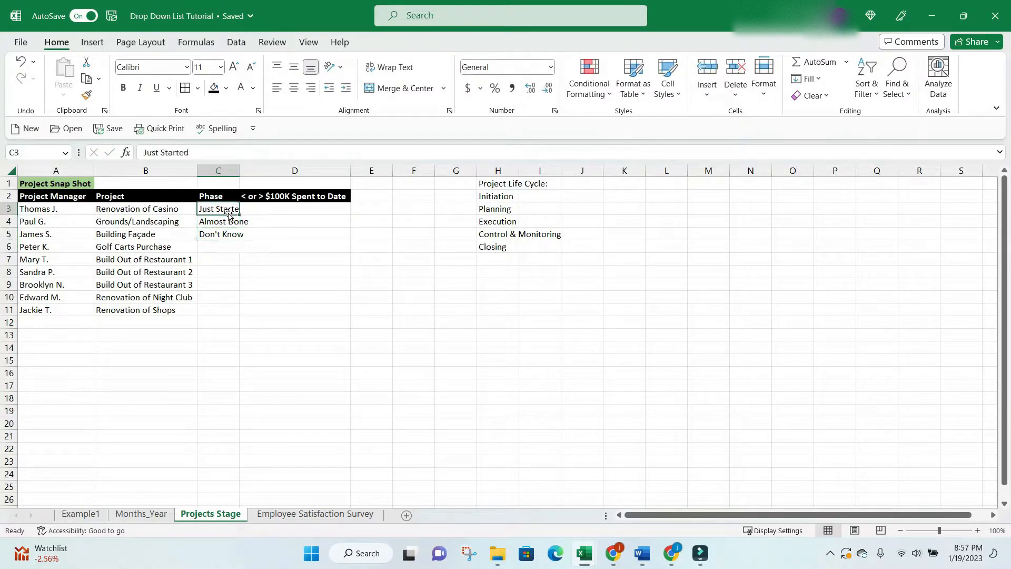
{"action": "key", "text": "Right"}
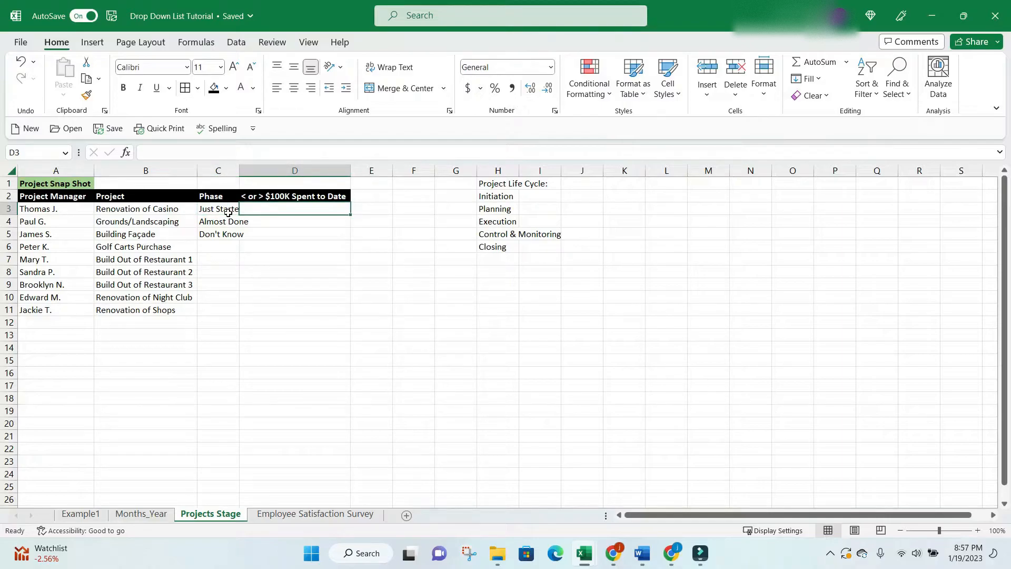
{"action": "type", "text": "98K"}
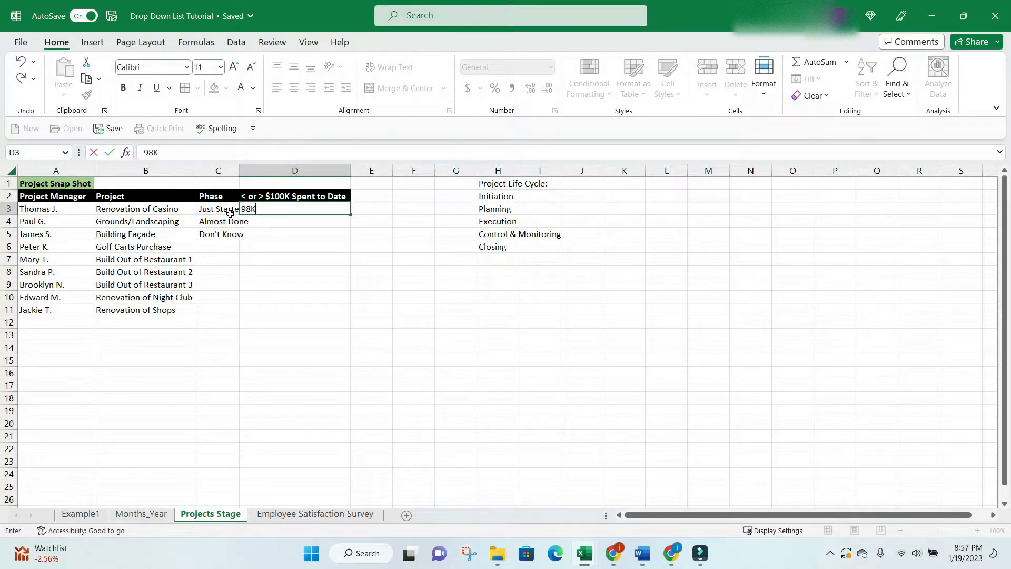
{"action": "key", "text": "Return"}
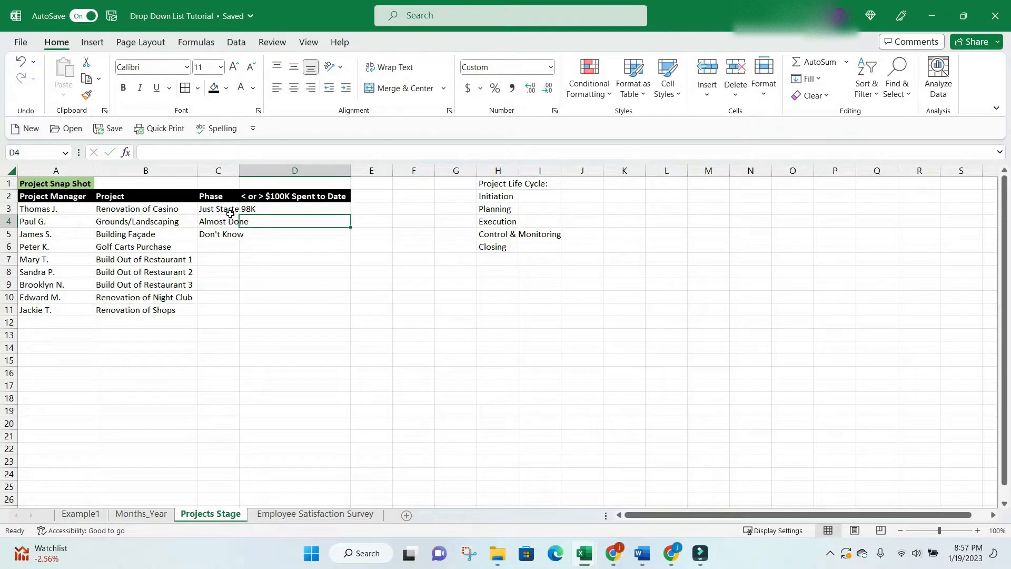
{"action": "type", "text": "125000"}
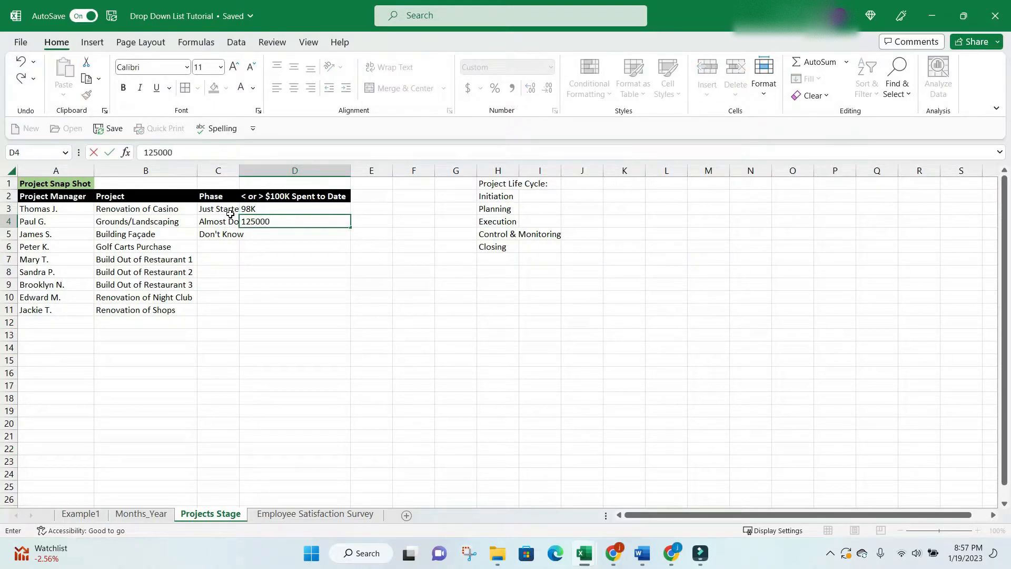
{"action": "key", "text": "Return"}
{"action": "type", "text": "900"}
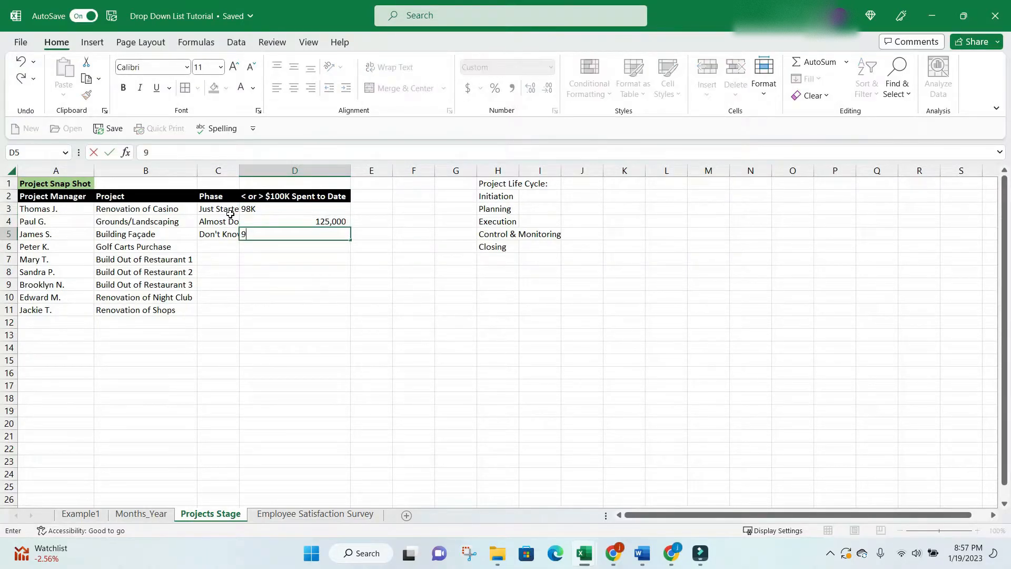
{"action": "type", "text": "0"}
{"action": "key", "text": "Return"}
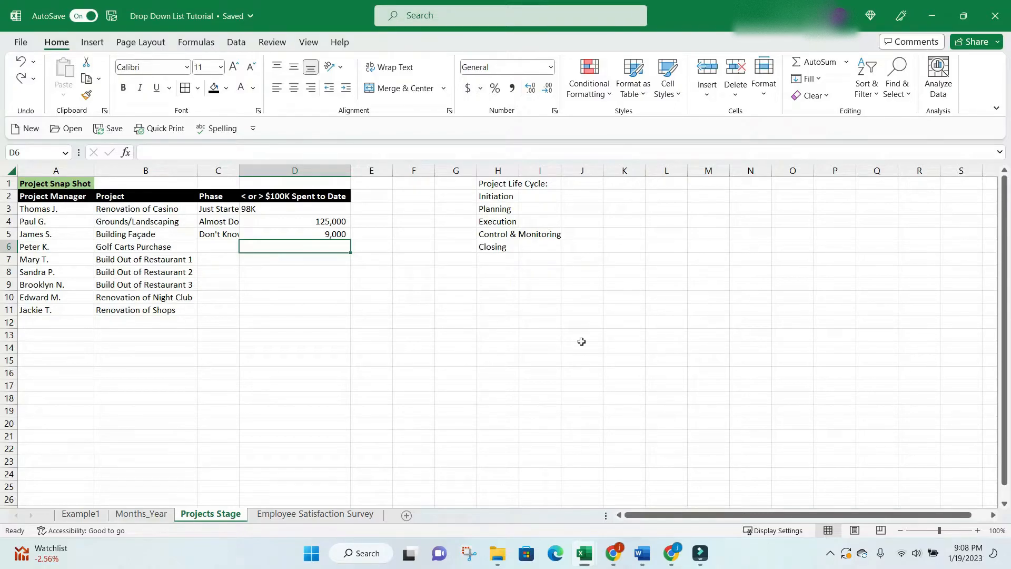
Review the Project Life Cycle list in H1:H6 and clear the contents of cells C3:D5.
{"action": "left_click_drag", "start_coordinate": [498, 184], "coordinate": [500, 247]}
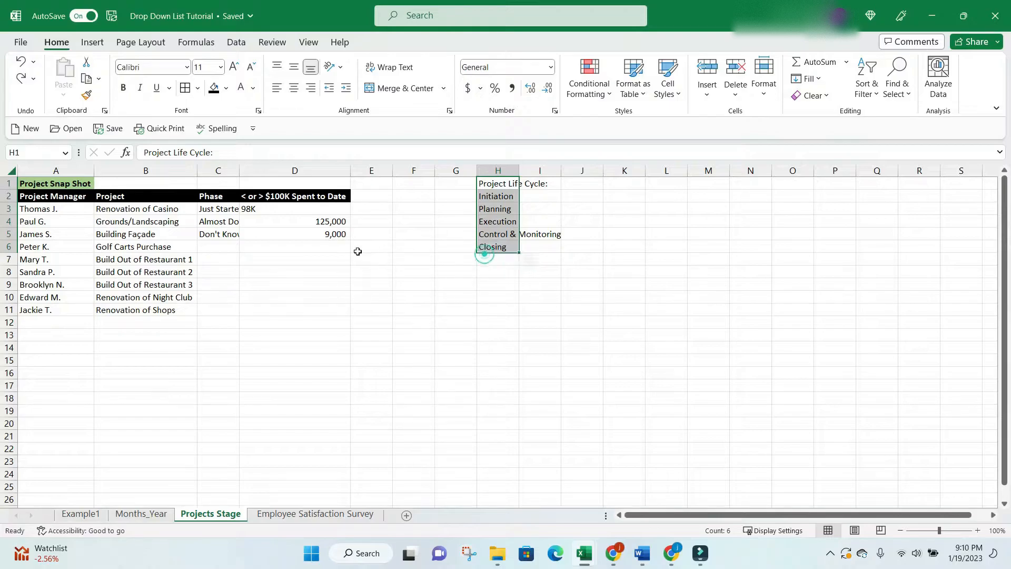
{"action": "left_click", "coordinate": [332, 255]}
{"action": "left_click_drag", "start_coordinate": [219, 209], "coordinate": [297, 232]}
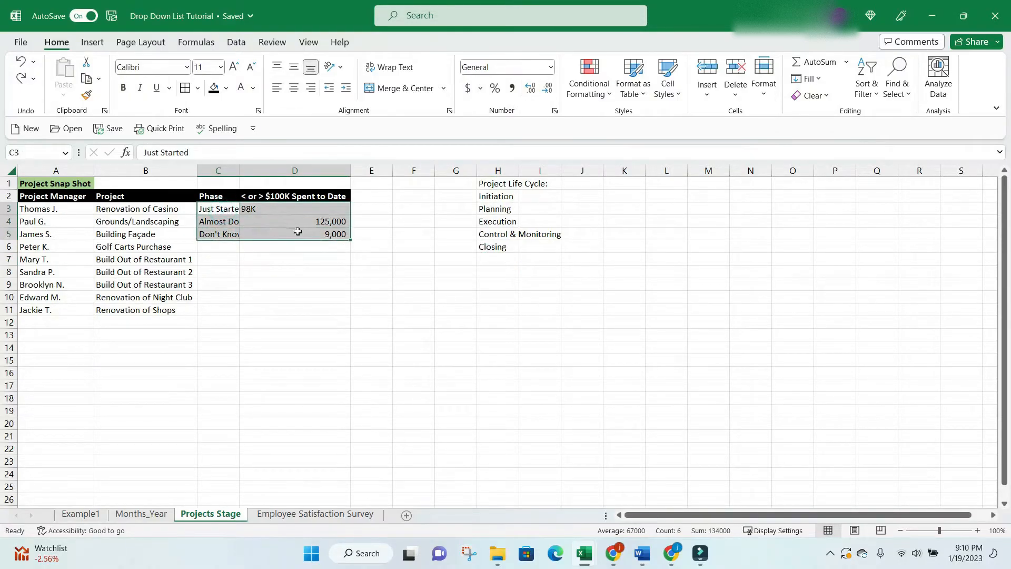
{"action": "right_click", "coordinate": [301, 231]}
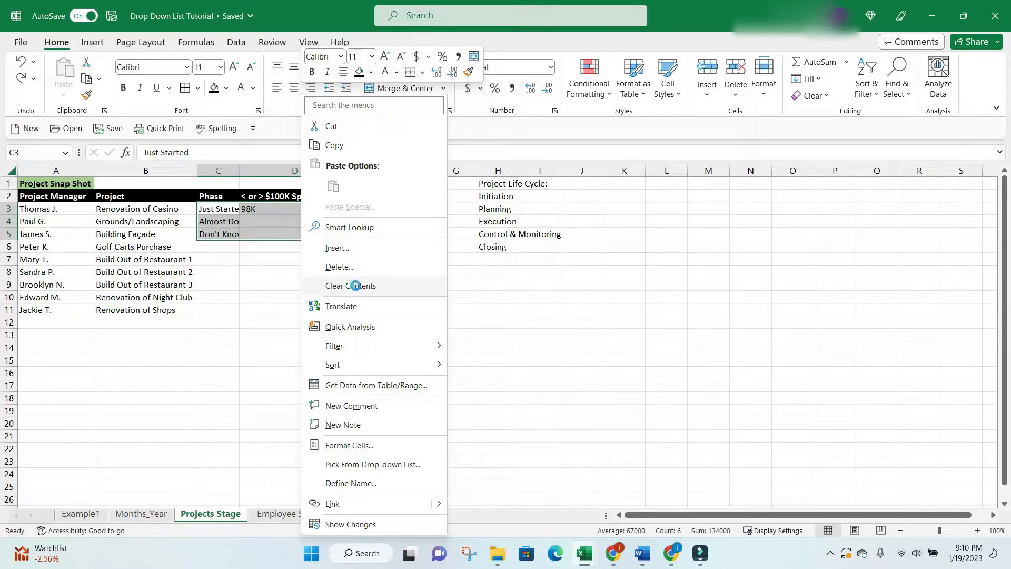
{"action": "left_click", "coordinate": [356, 287]}
{"action": "left_click", "coordinate": [370, 285]}
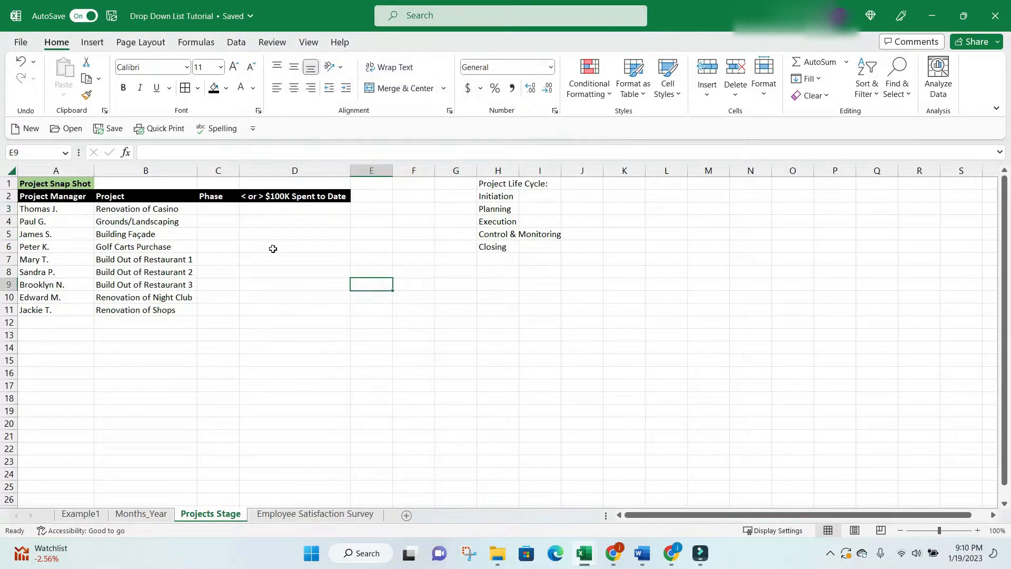
Open Data Validation for the Phase cells C3:C11 and set the allowed values to List.
{"action": "left_click_drag", "start_coordinate": [226, 210], "coordinate": [231, 308]}
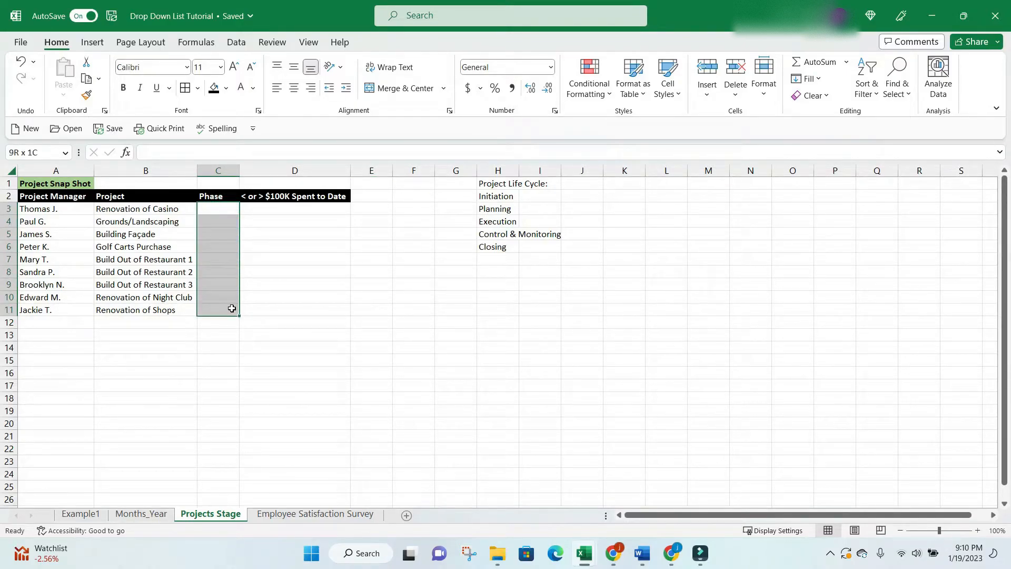
{"action": "left_click_drag", "start_coordinate": [232, 309], "coordinate": [232, 309]}
{"action": "left_click", "coordinate": [235, 42]}
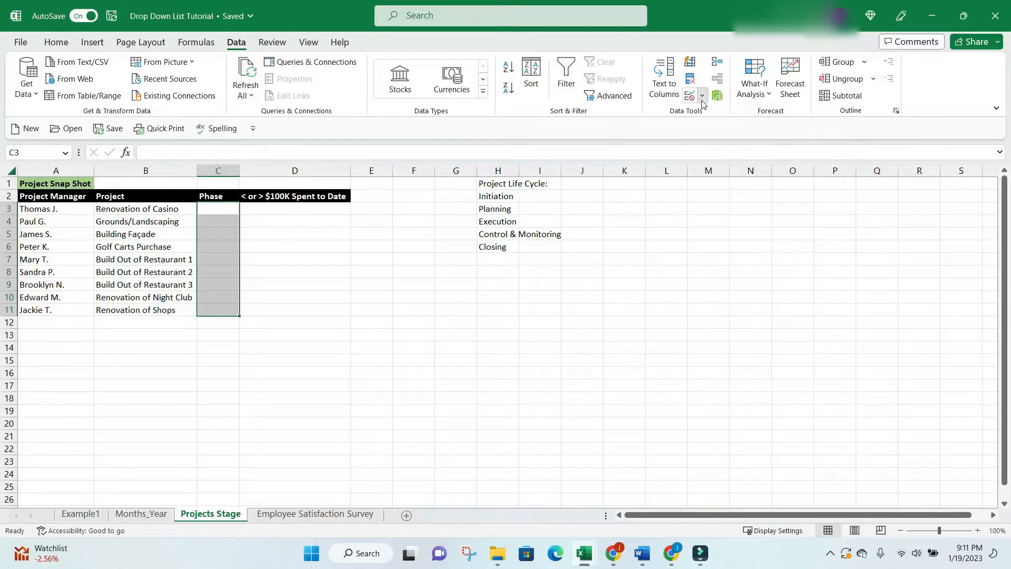
{"action": "left_click", "coordinate": [702, 95]}
{"action": "left_click", "coordinate": [708, 115]}
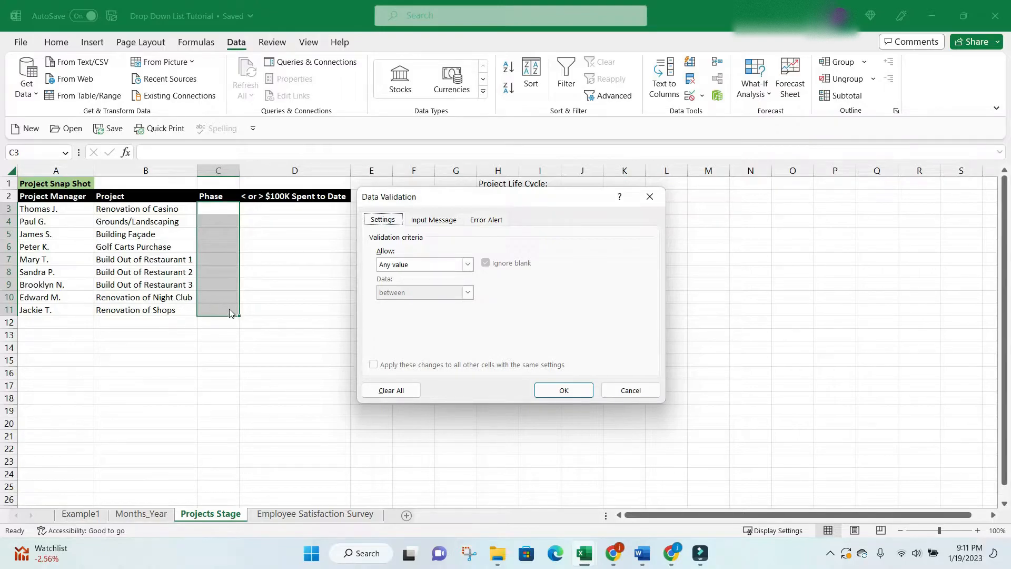
{"action": "left_click", "coordinate": [471, 270]}
{"action": "left_click", "coordinate": [429, 310]}
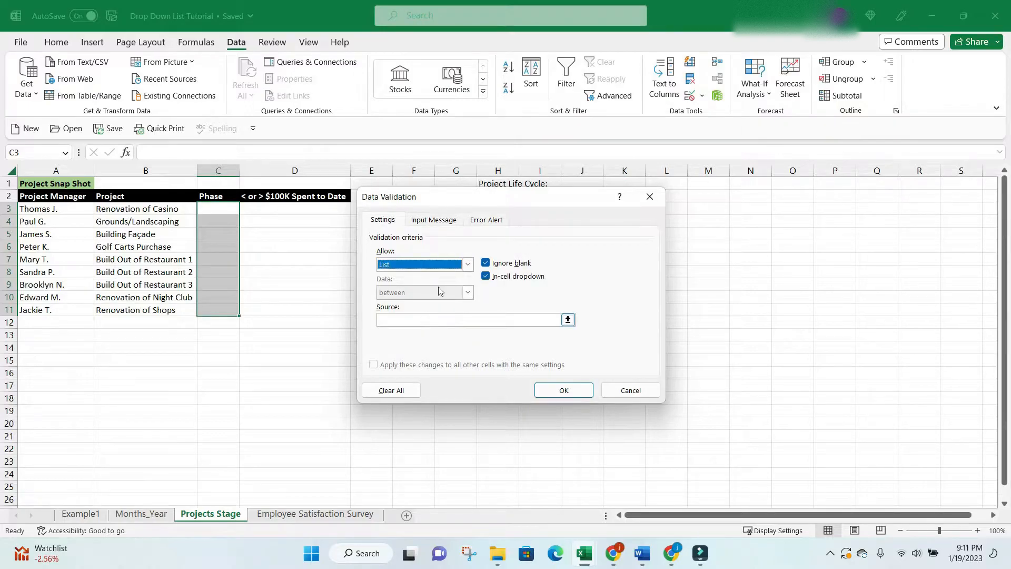
Set the Phase list source to Initation,Planning,Execution,Control & Monitoring,Closing and apply the validation.
{"action": "left_click_drag", "start_coordinate": [487, 198], "coordinate": [244, 163]}
{"action": "left_click", "coordinate": [247, 283]}
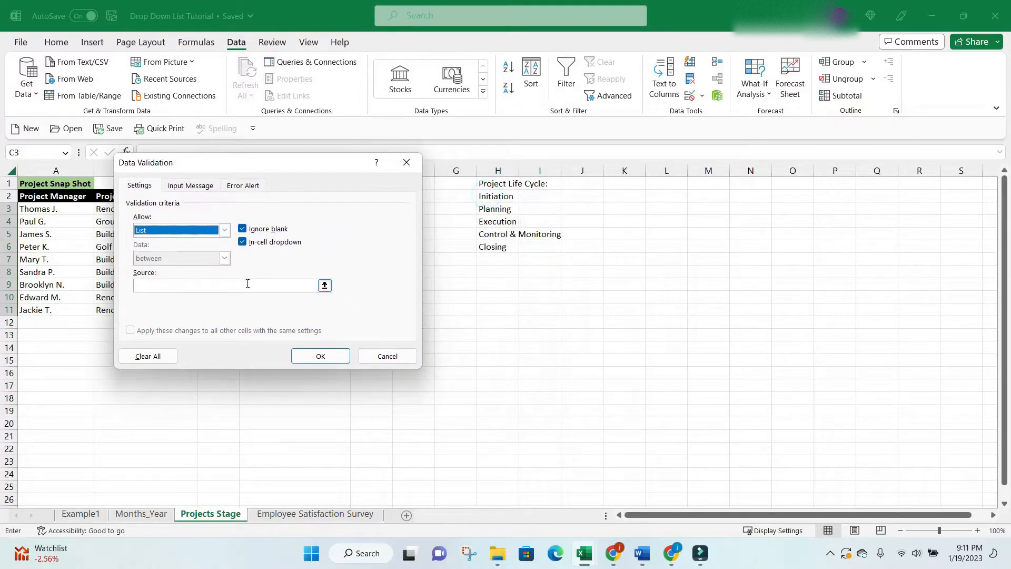
{"action": "type", "text": "Initation,Pla"}
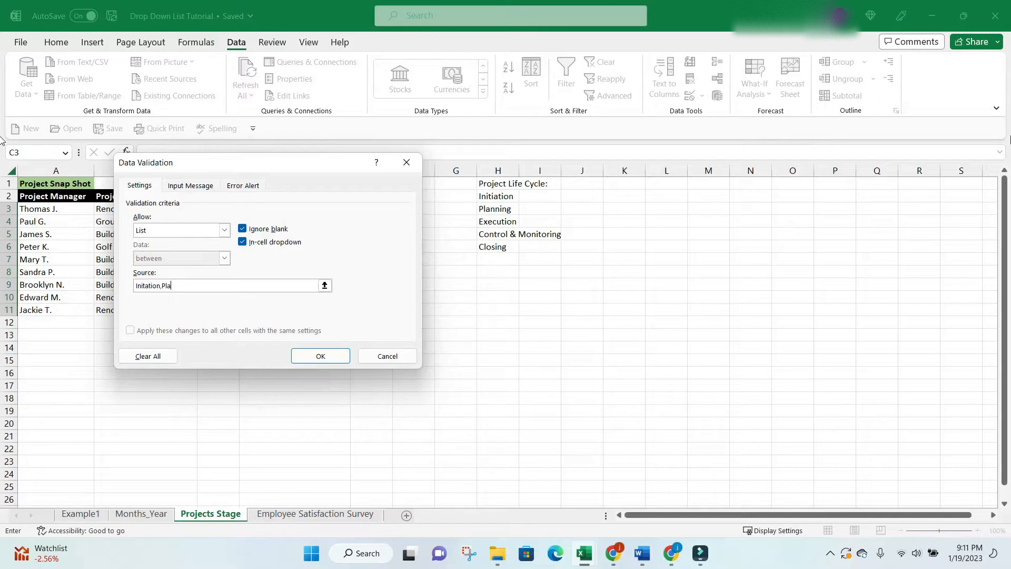
{"action": "type", "text": "ng,Execution,Control &"}
{"action": "type", "text": "Monitoring,Closing"}
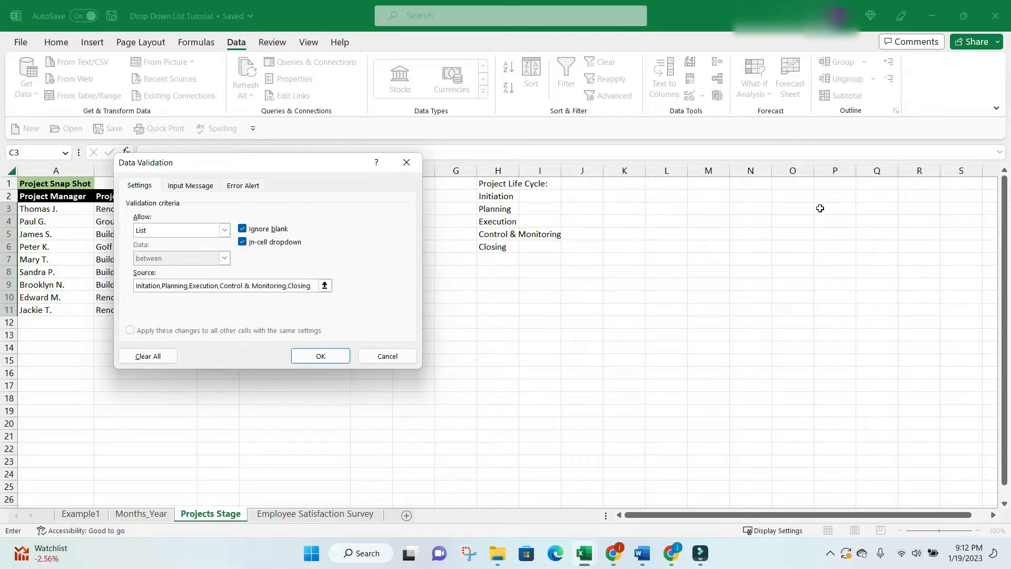
{"action": "left_click", "coordinate": [340, 356]}
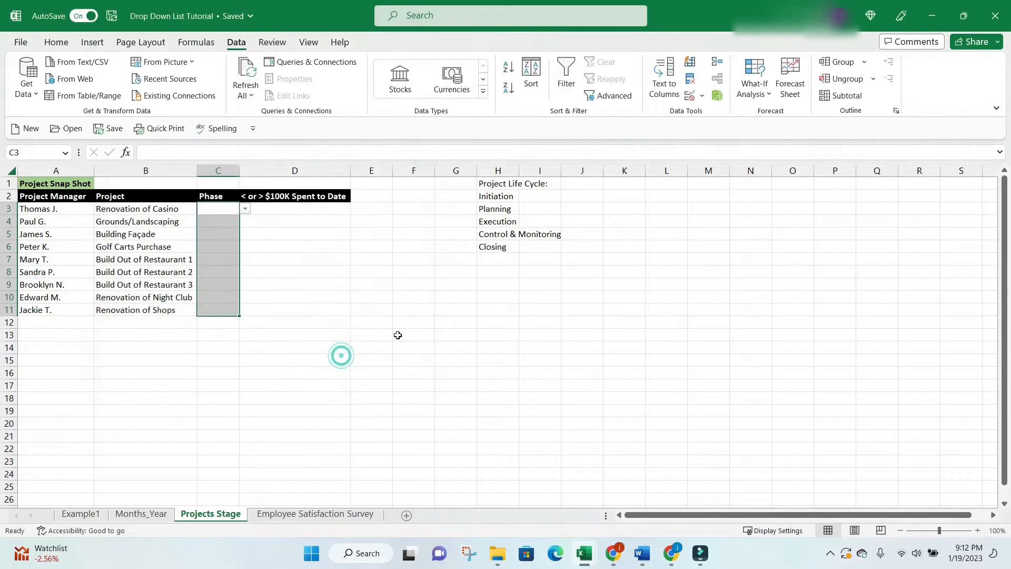
{"action": "left_click", "coordinate": [501, 277]}
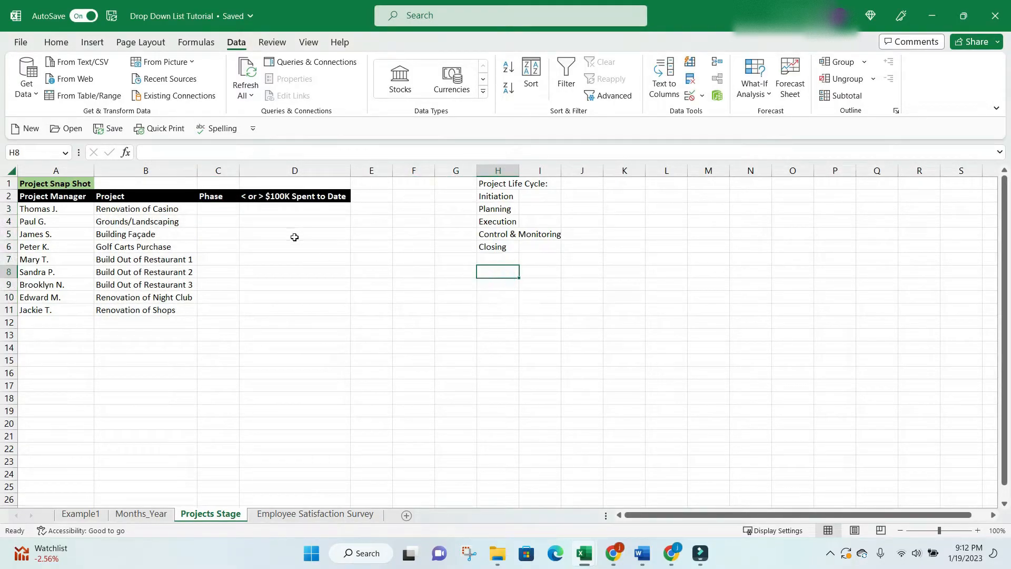
Choose the phases Planning in C3, Closing in C4 and Execution in C5 from their drop-down lists.
{"action": "left_click", "coordinate": [230, 214]}
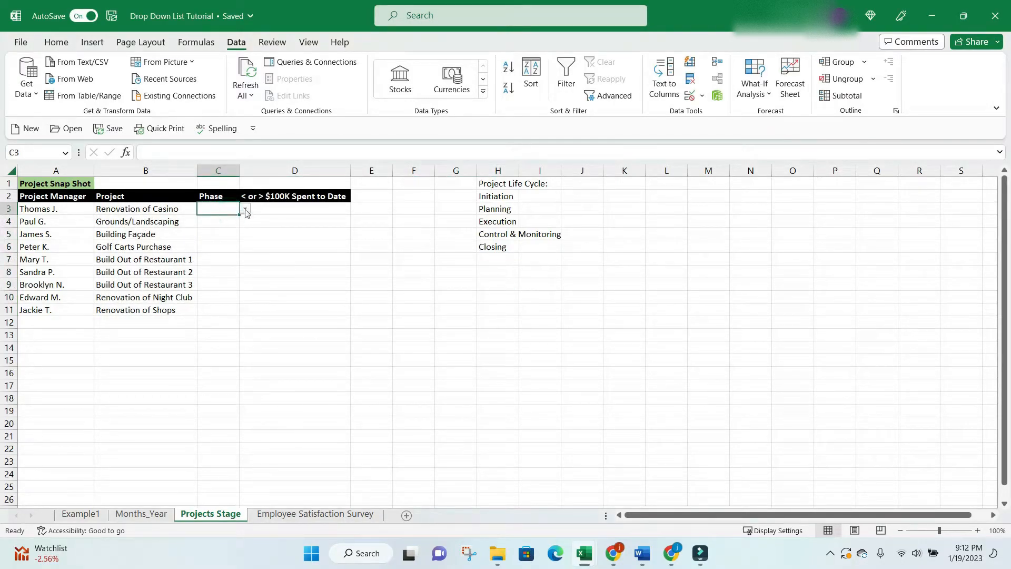
{"action": "left_click", "coordinate": [246, 211]}
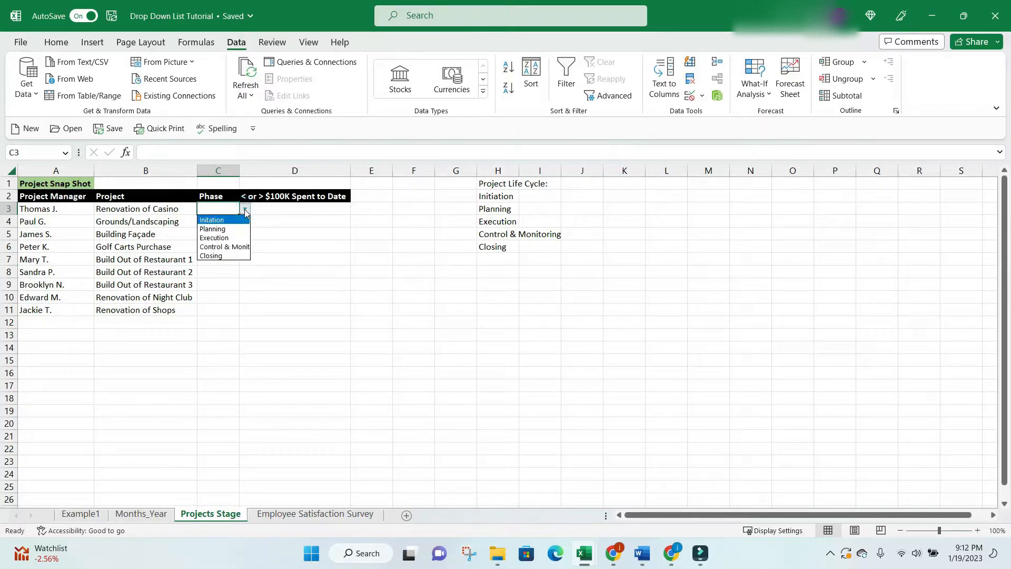
{"action": "left_click", "coordinate": [228, 228]}
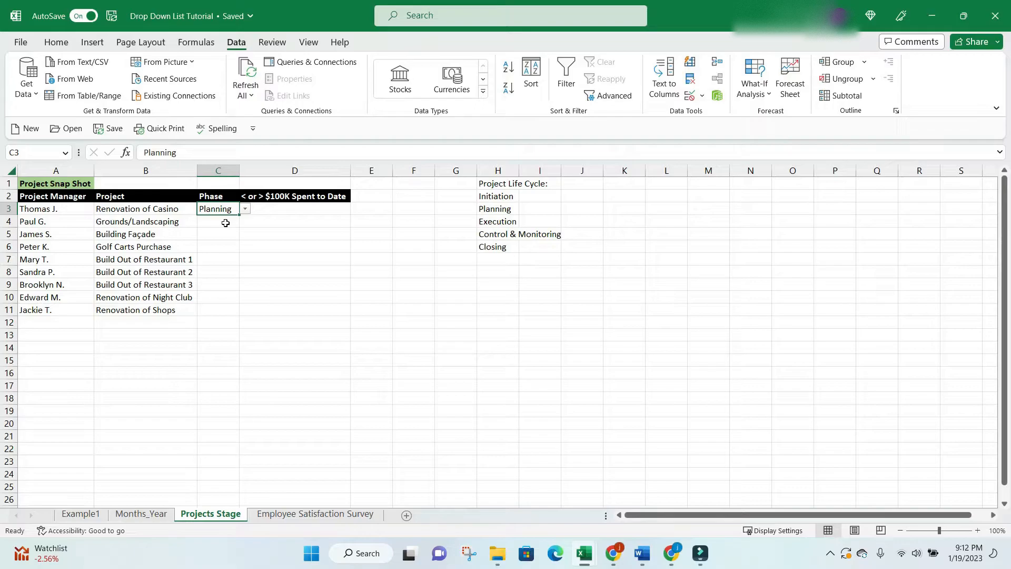
{"action": "left_click", "coordinate": [225, 222]}
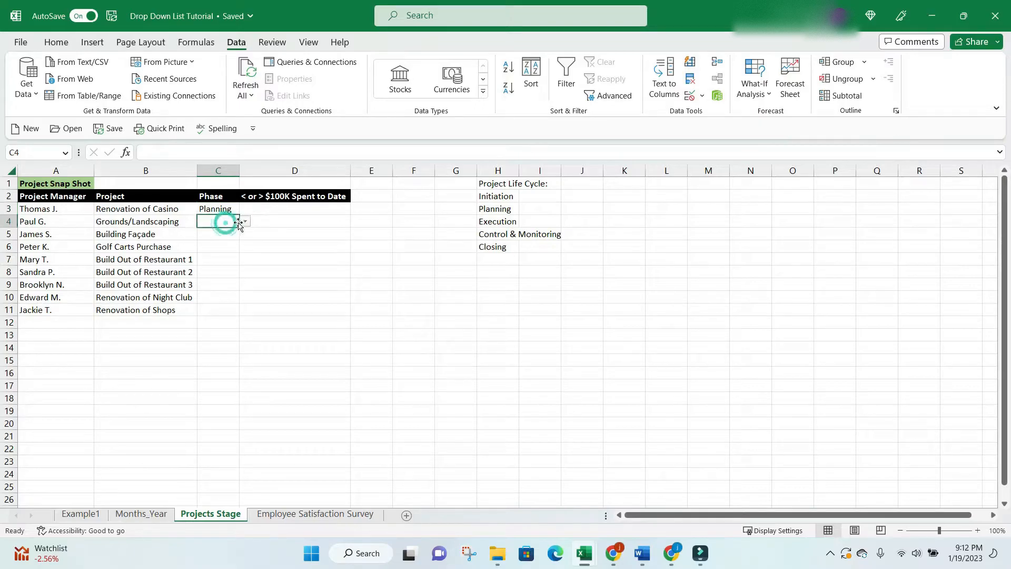
{"action": "left_click", "coordinate": [244, 222]}
{"action": "left_click", "coordinate": [211, 268]}
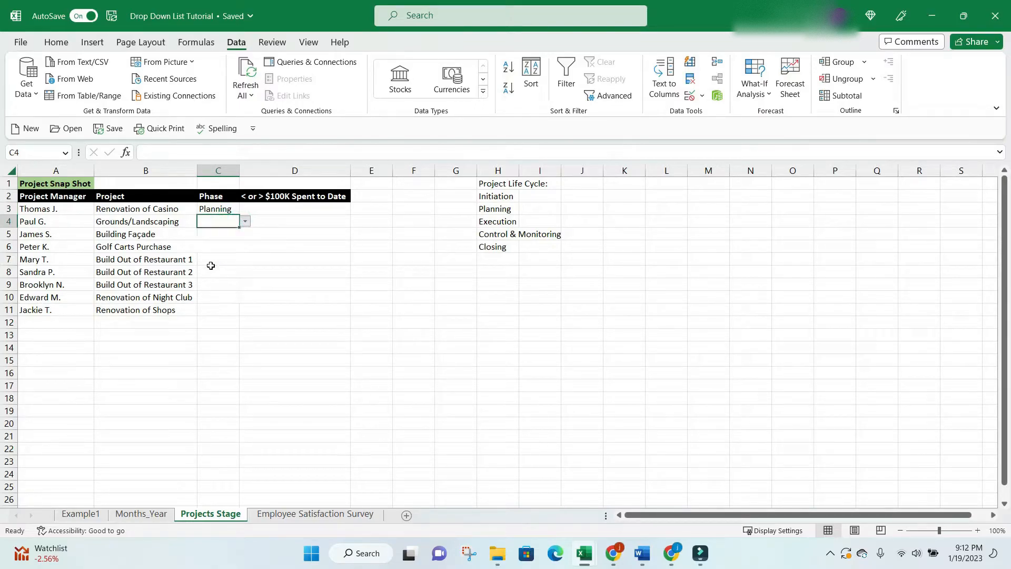
{"action": "left_click", "coordinate": [217, 235]}
{"action": "left_click", "coordinate": [245, 234]}
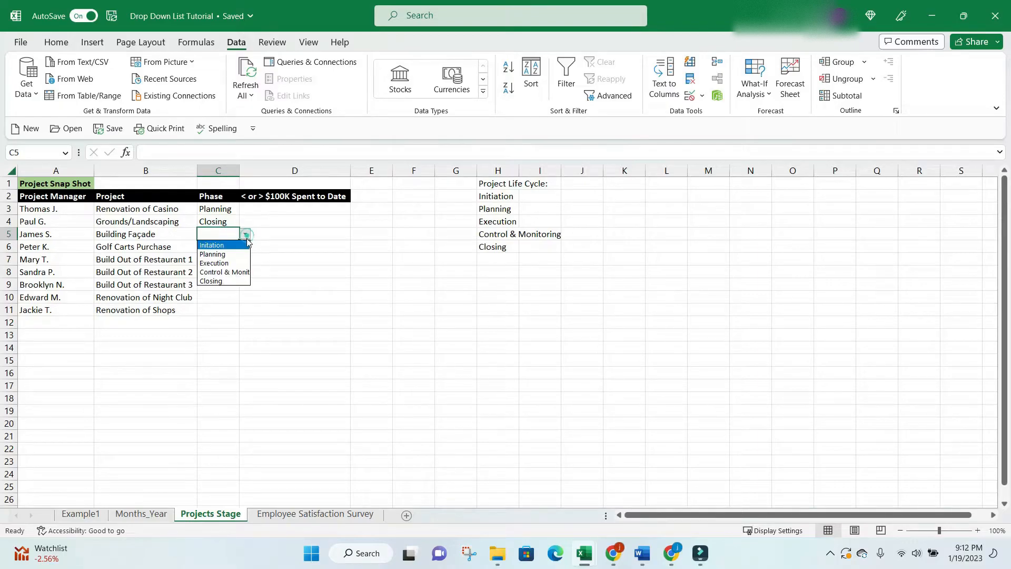
{"action": "left_click", "coordinate": [233, 263]}
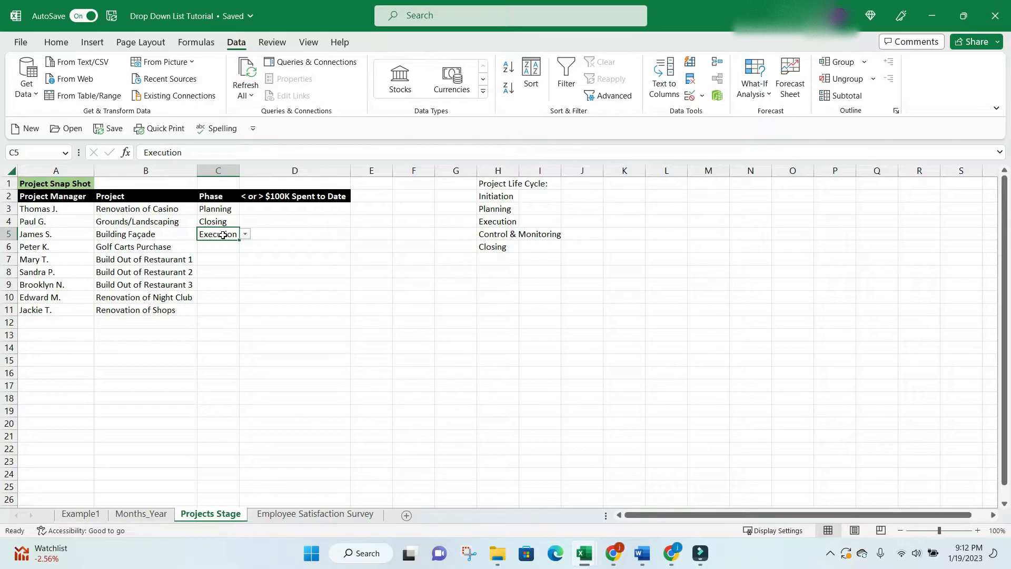
Apply a List data validation to the spent-to-date cells D3:D11 with the source < $100K, > $100K.
{"action": "left_click", "coordinate": [279, 210]}
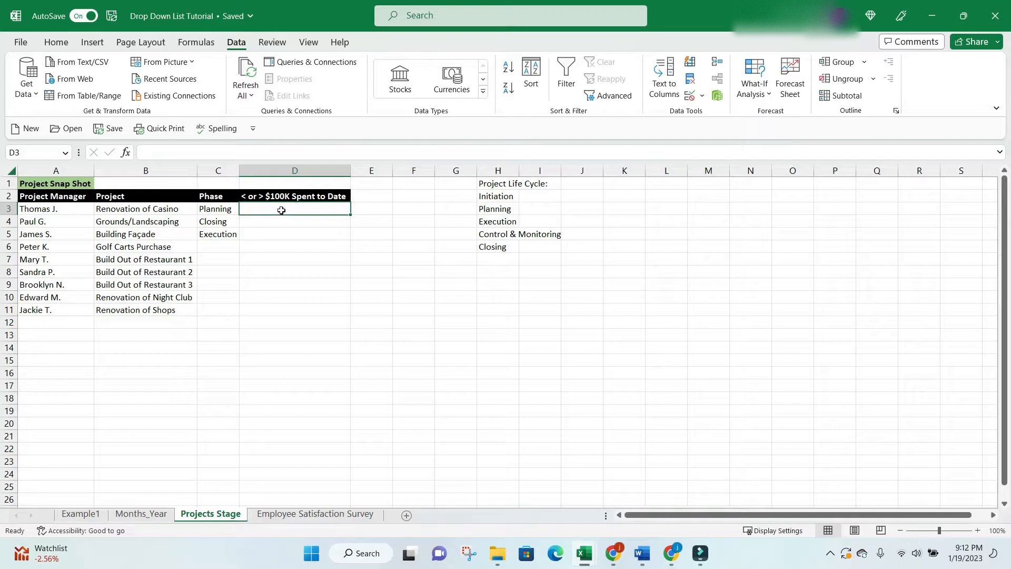
{"action": "left_click_drag", "start_coordinate": [275, 210], "coordinate": [275, 307]}
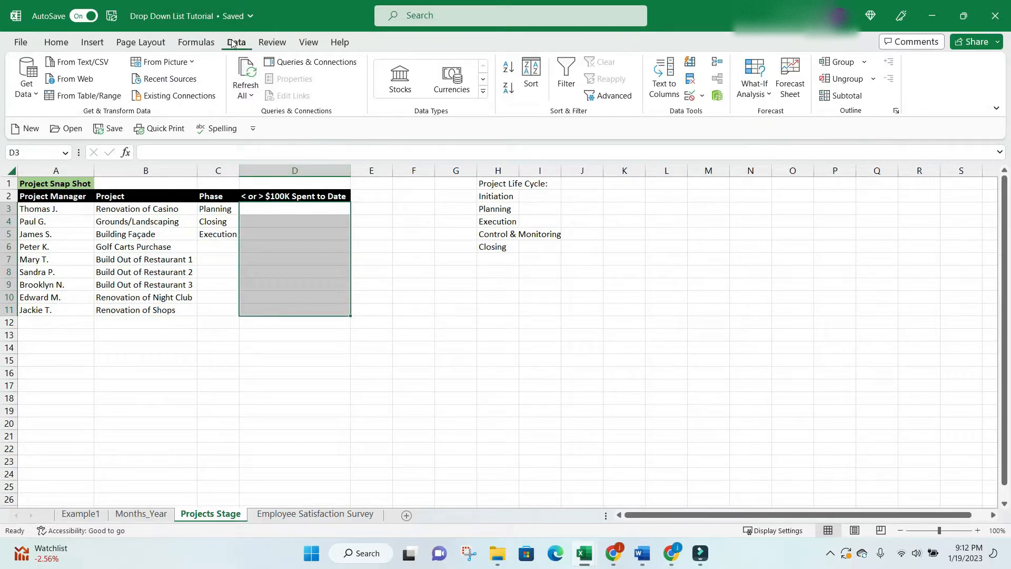
{"action": "left_click", "coordinate": [703, 97]}
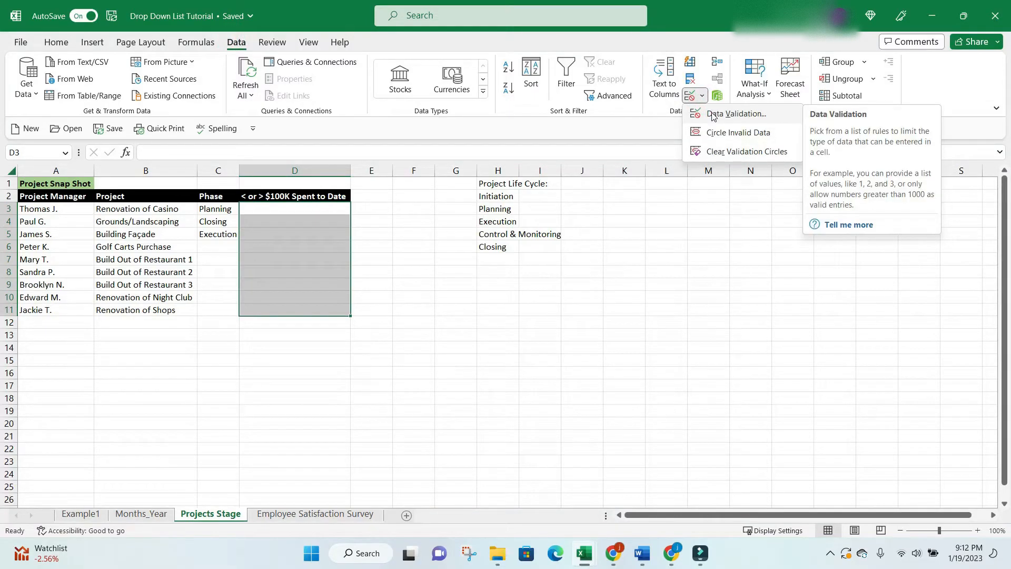
{"action": "left_click", "coordinate": [714, 114]}
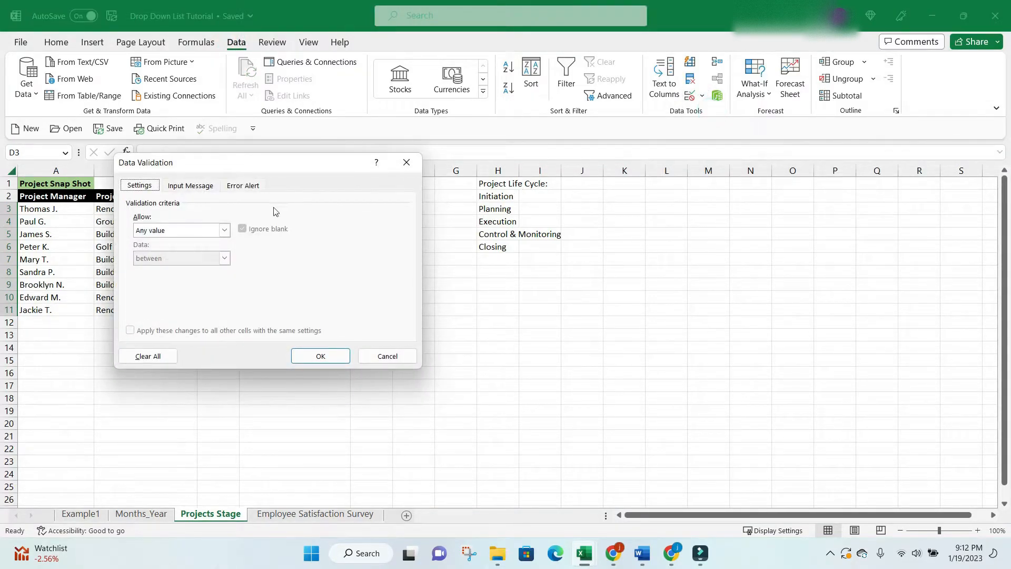
{"action": "left_click", "coordinate": [193, 235]}
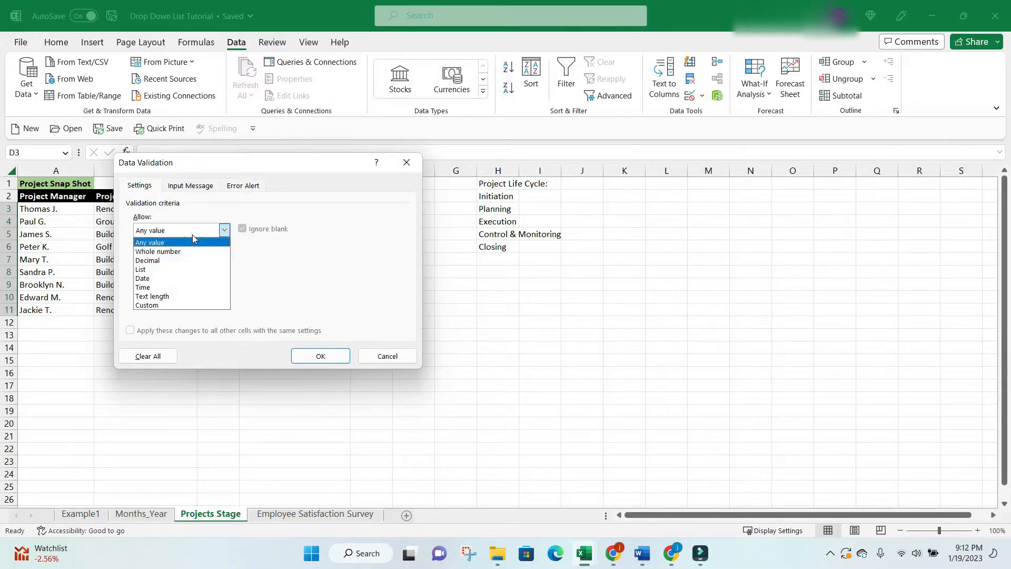
{"action": "left_click", "coordinate": [181, 267]}
{"action": "left_click", "coordinate": [183, 284]}
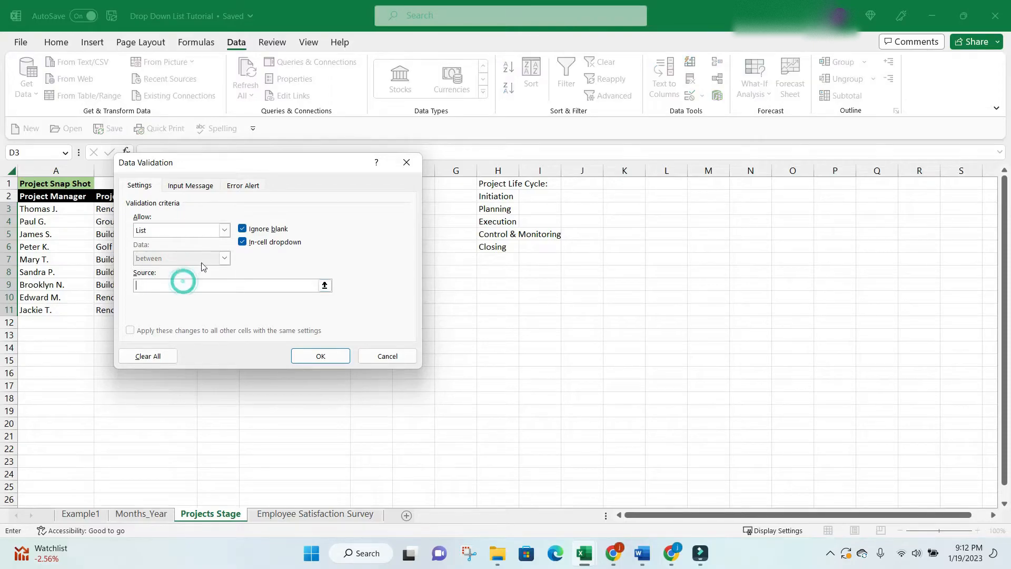
{"action": "left_click_drag", "start_coordinate": [251, 163], "coordinate": [277, 262]}
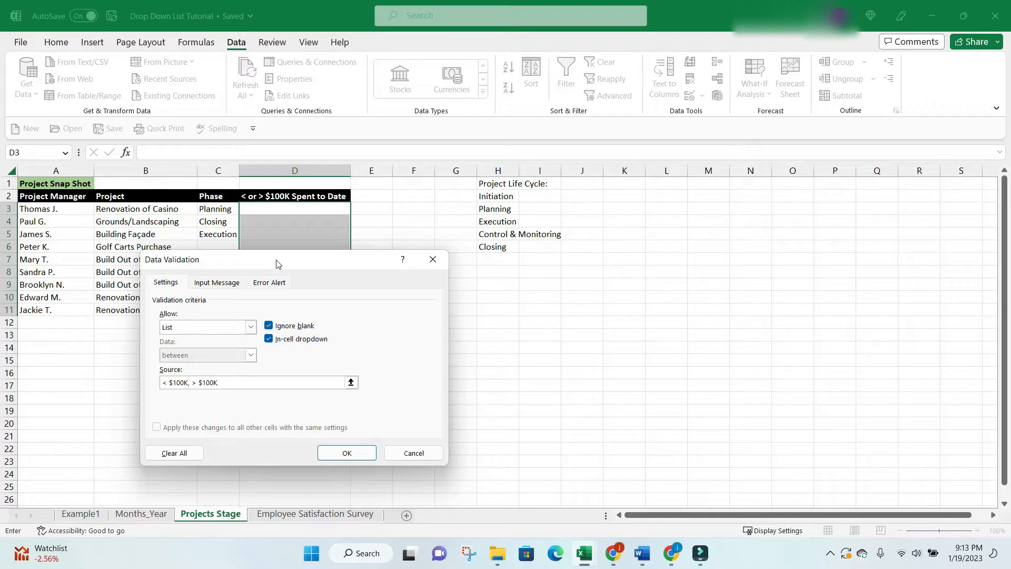
{"action": "left_click", "coordinate": [359, 451]}
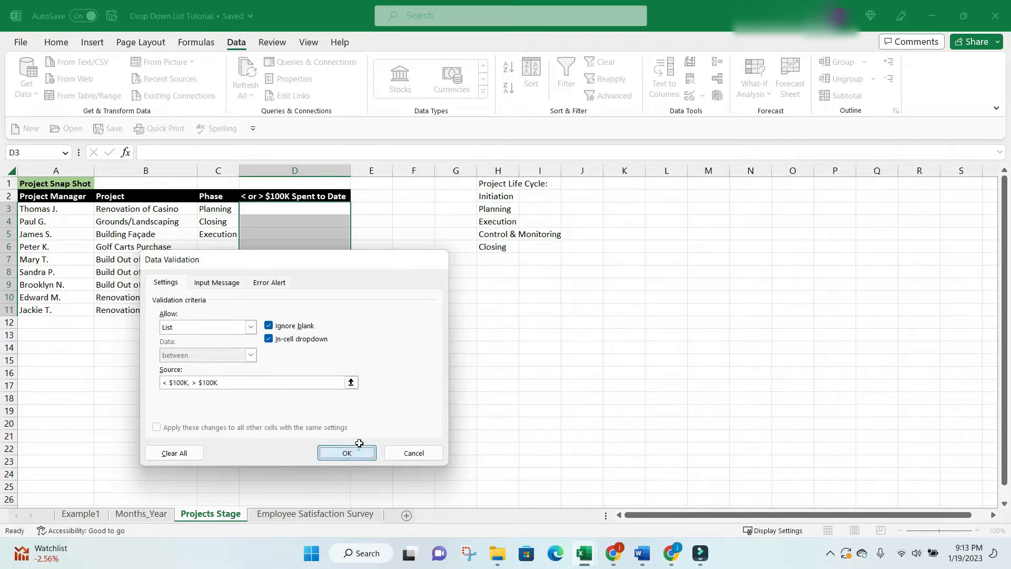
{"action": "left_click", "coordinate": [402, 305]}
Choose < $100K in cell D3 and > $100K in cell D7 from the spent-to-date drop-down lists.
{"action": "left_click", "coordinate": [327, 211]}
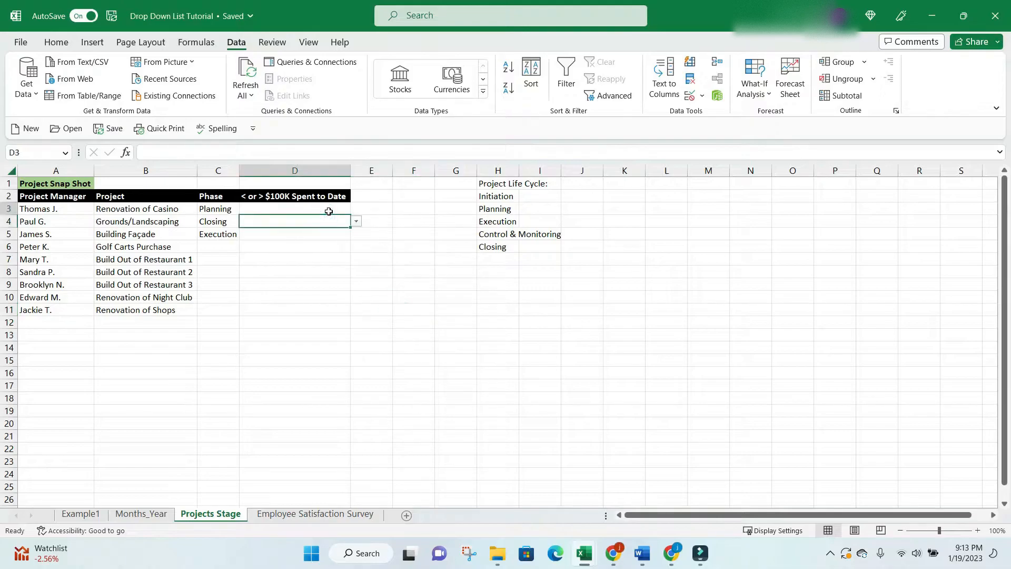
{"action": "left_click", "coordinate": [356, 209]}
{"action": "left_click", "coordinate": [342, 221]}
{"action": "left_click", "coordinate": [339, 222]}
{"action": "left_click", "coordinate": [356, 222]}
{"action": "left_click", "coordinate": [333, 244]}
{"action": "left_click", "coordinate": [332, 258]}
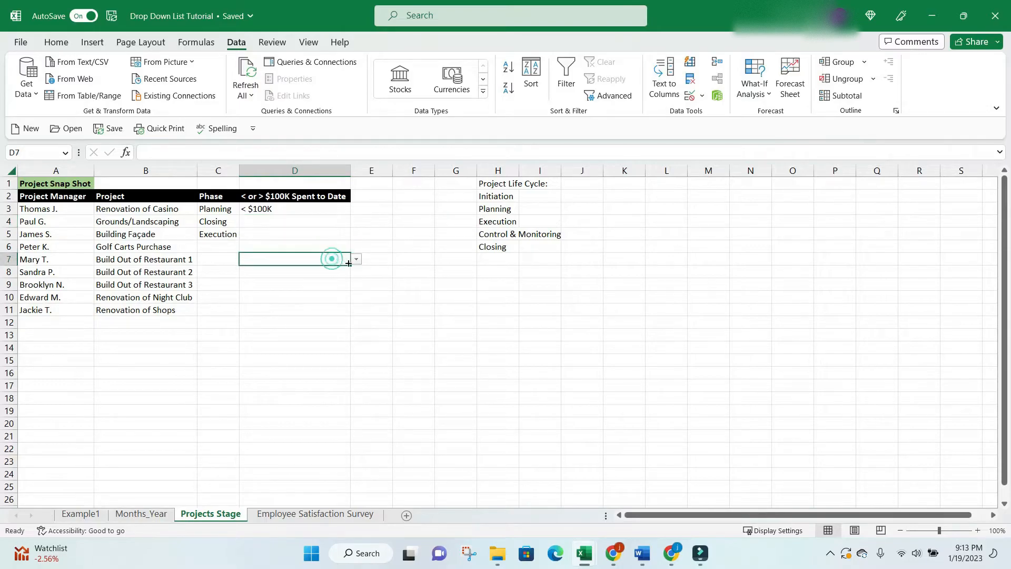
{"action": "left_click", "coordinate": [356, 259]}
{"action": "left_click", "coordinate": [309, 278]}
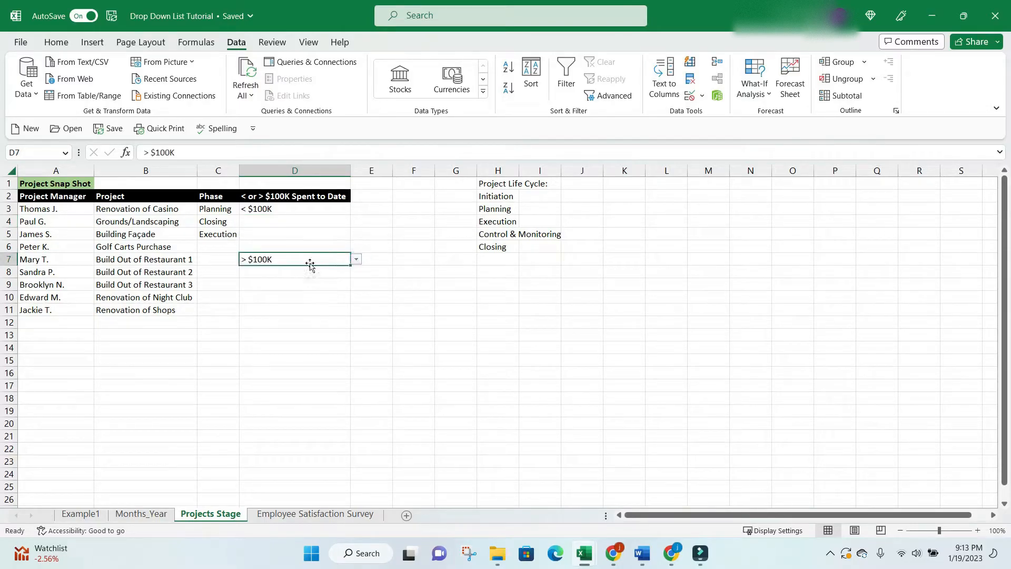
Choose > $100K in cell D4 and the phase Execution in cell C7 from their drop-down lists.
{"action": "left_click", "coordinate": [326, 223]}
{"action": "left_click", "coordinate": [357, 222]}
{"action": "left_click", "coordinate": [324, 242]}
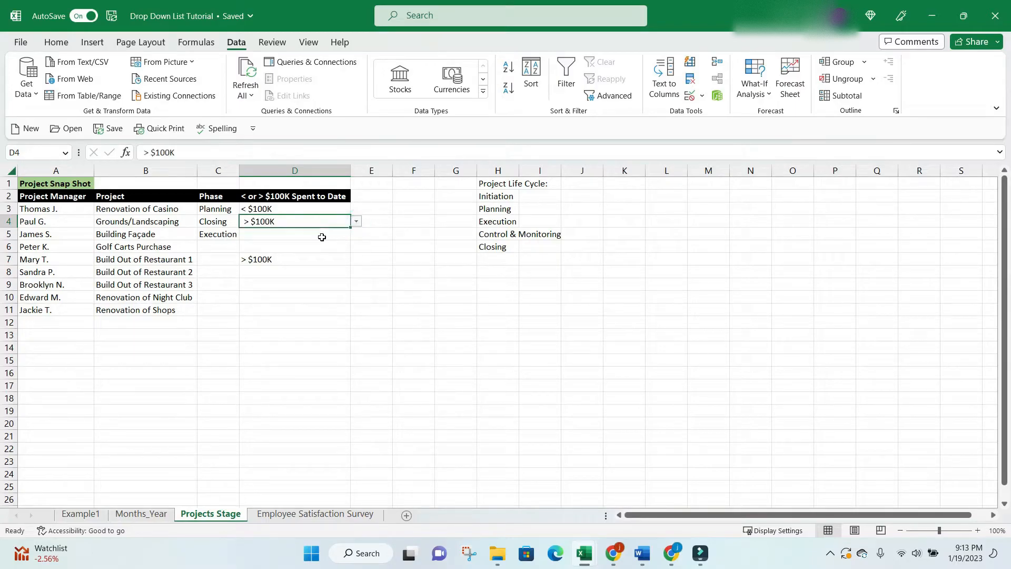
{"action": "left_click", "coordinate": [233, 262]}
{"action": "left_click", "coordinate": [245, 260]}
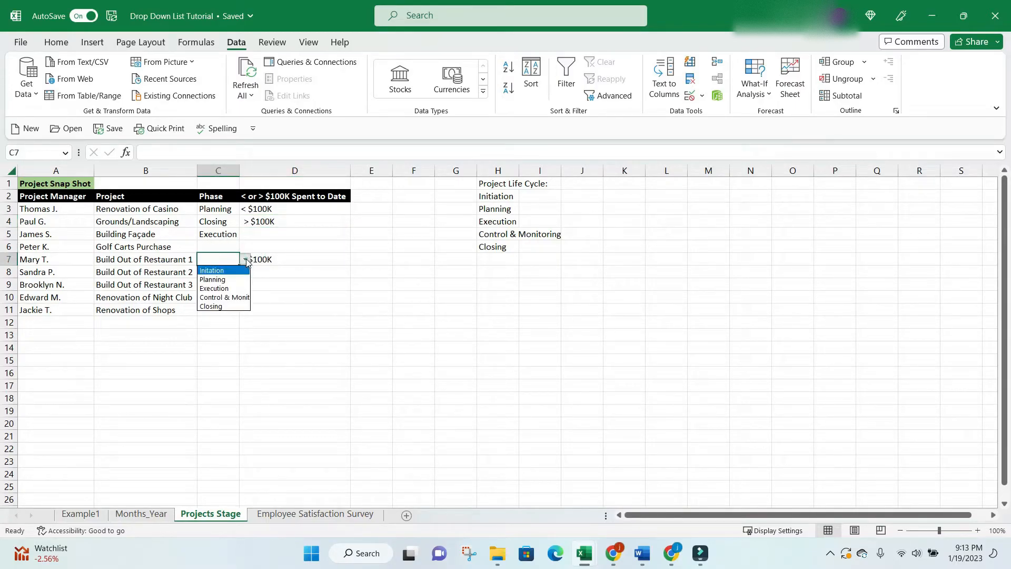
{"action": "left_click", "coordinate": [235, 290]}
{"action": "left_click", "coordinate": [309, 295]}
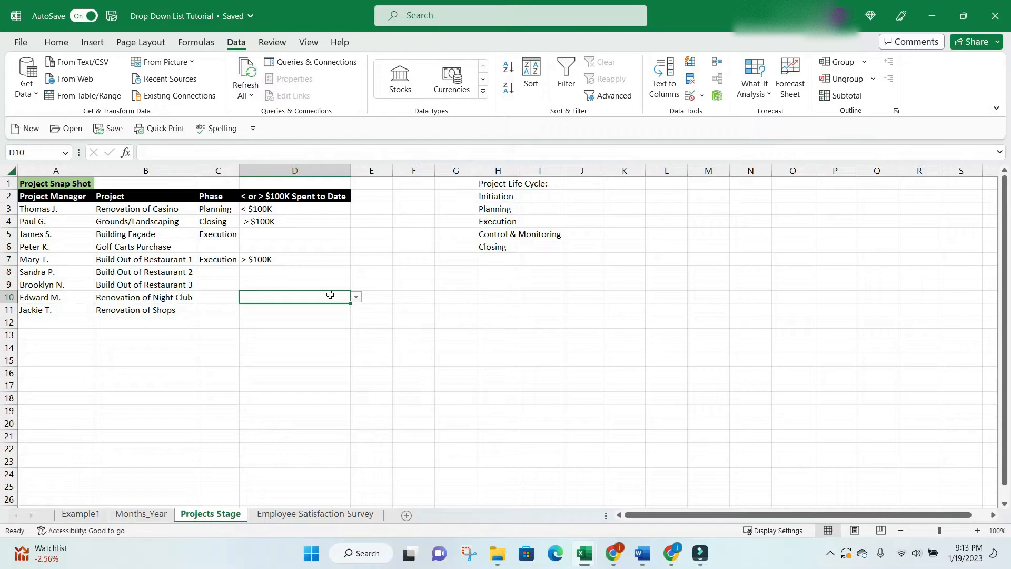
{"action": "left_click", "coordinate": [320, 349]}
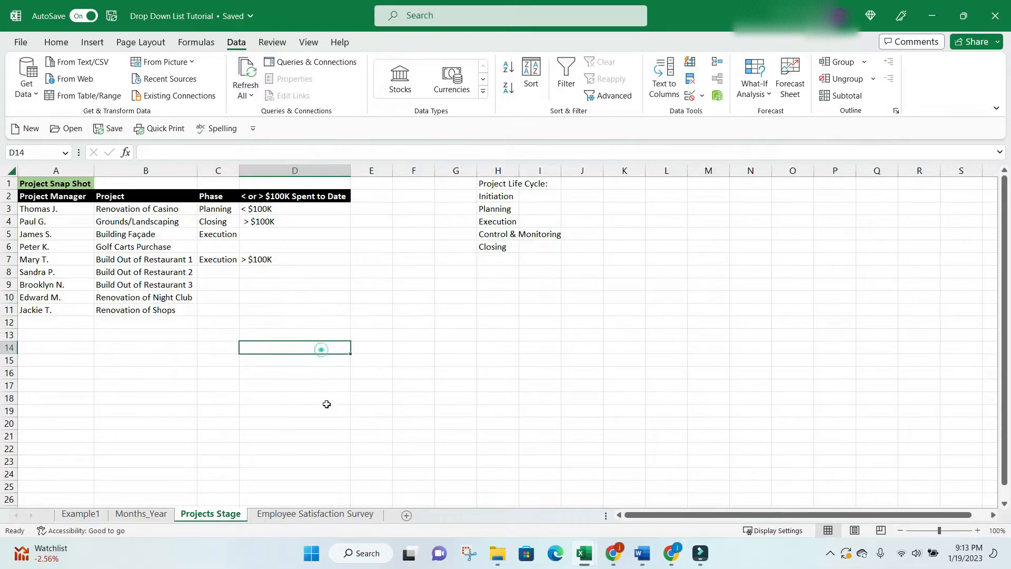
Open the Employee Satisfaction Survey sheet and examine its tenure responses, answer cell G6 and the survey statements in E14:E19.
{"action": "left_click", "coordinate": [317, 515]}
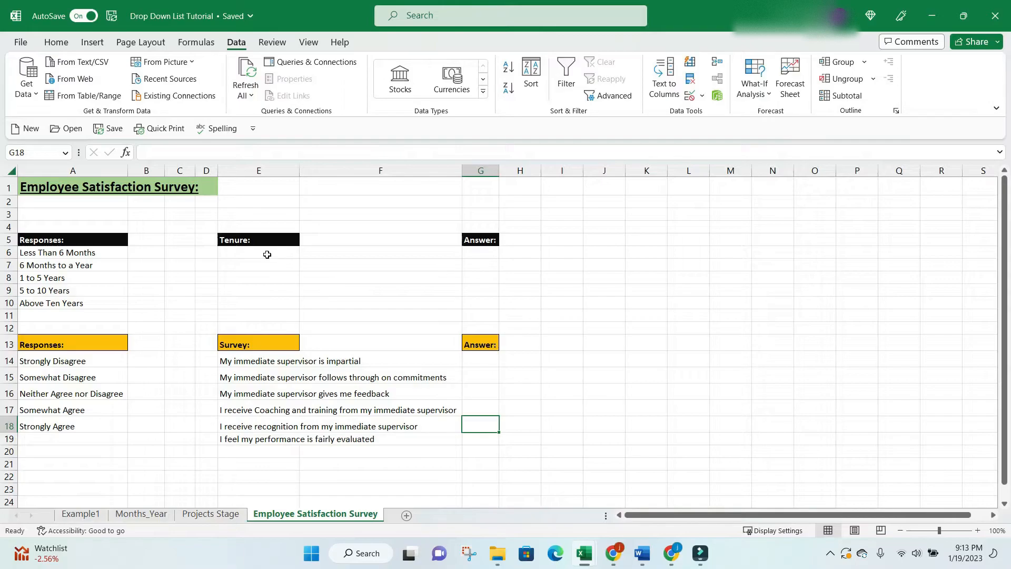
{"action": "left_click", "coordinate": [80, 188]}
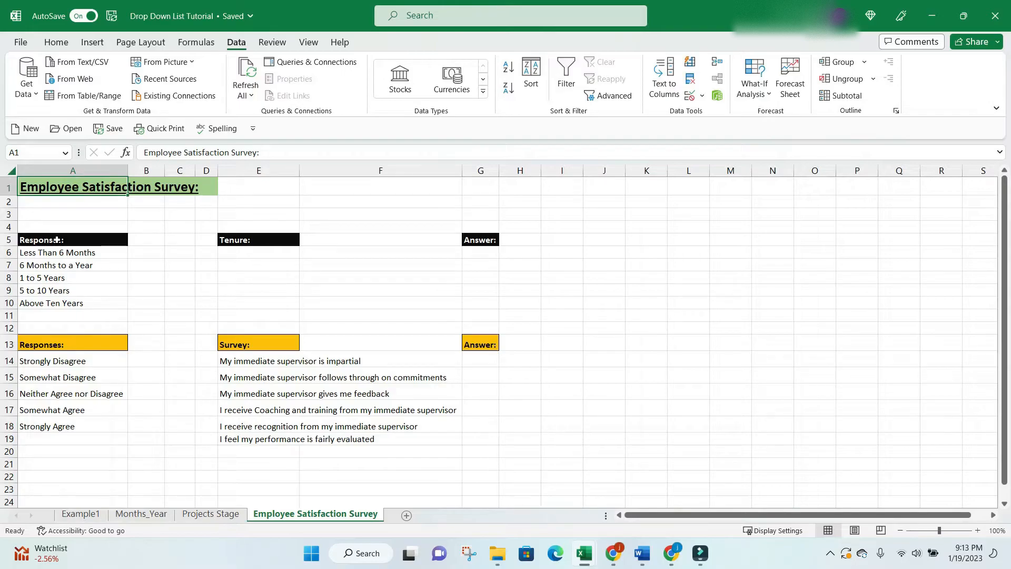
{"action": "left_click", "coordinate": [240, 242]}
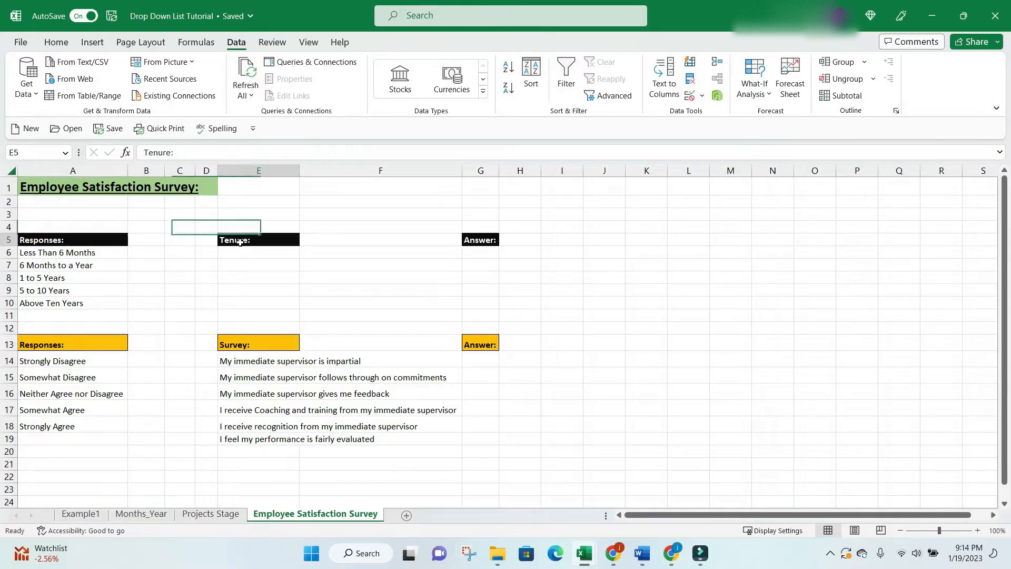
{"action": "left_click", "coordinate": [72, 251]}
{"action": "left_click", "coordinate": [63, 267]}
{"action": "left_click", "coordinate": [59, 292]}
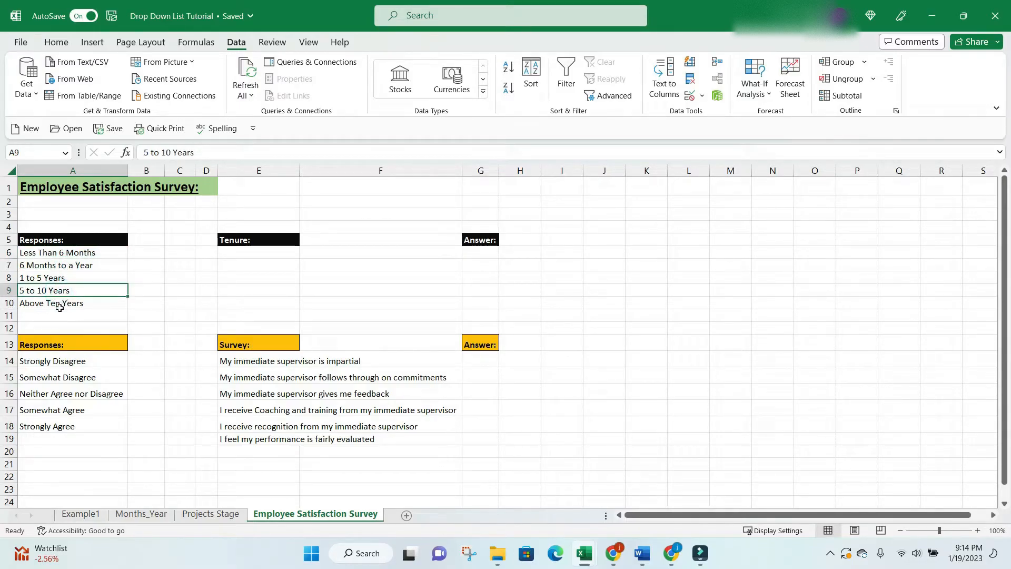
{"action": "left_click", "coordinate": [59, 305]}
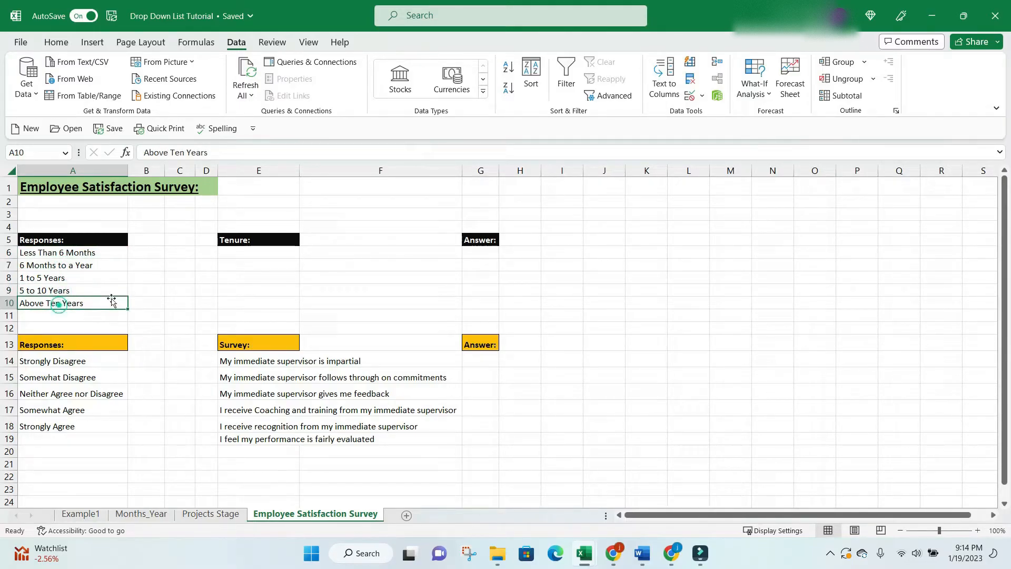
{"action": "left_click", "coordinate": [485, 254]}
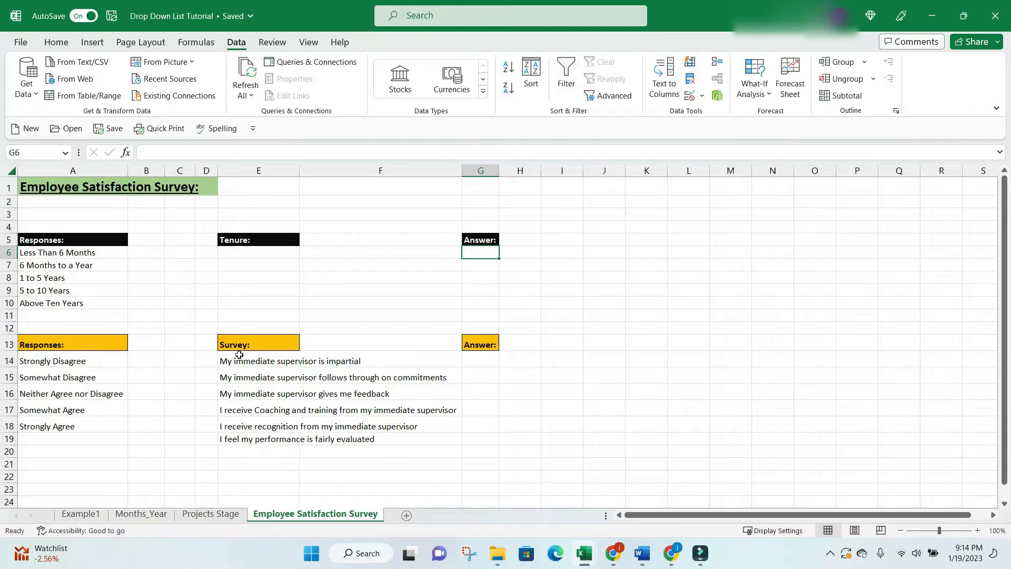
{"action": "left_click_drag", "start_coordinate": [245, 361], "coordinate": [237, 439]}
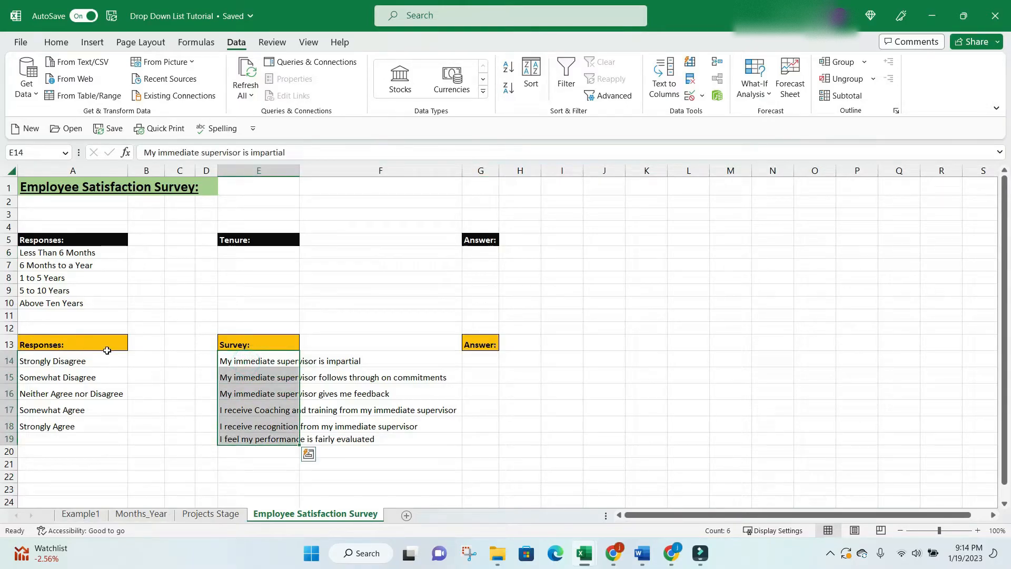
{"action": "left_click", "coordinate": [253, 361]}
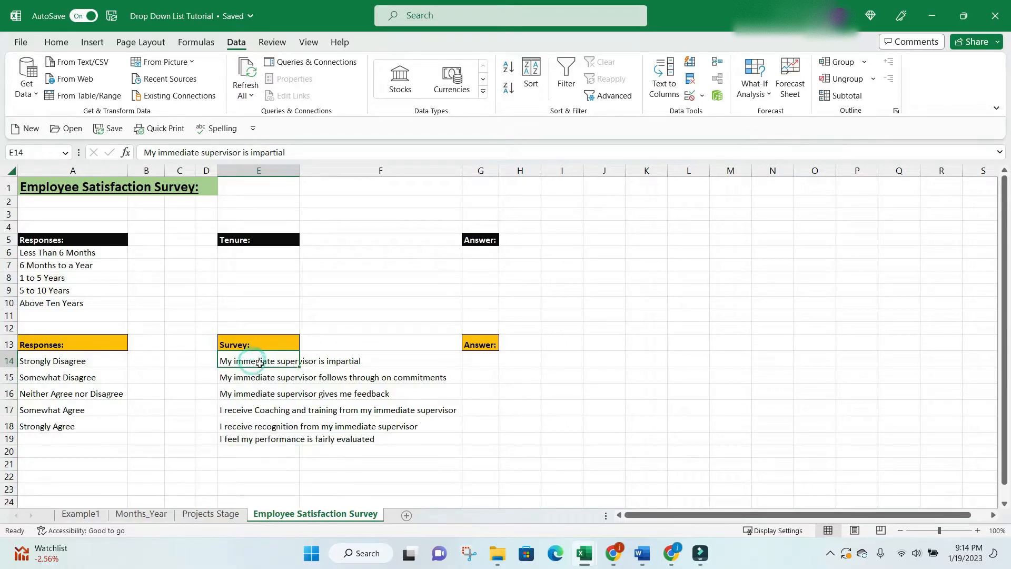
Examine the agreement responses in A14:A18, the survey answer cells G14:G19 and the tenure question area.
{"action": "left_click", "coordinate": [62, 357]}
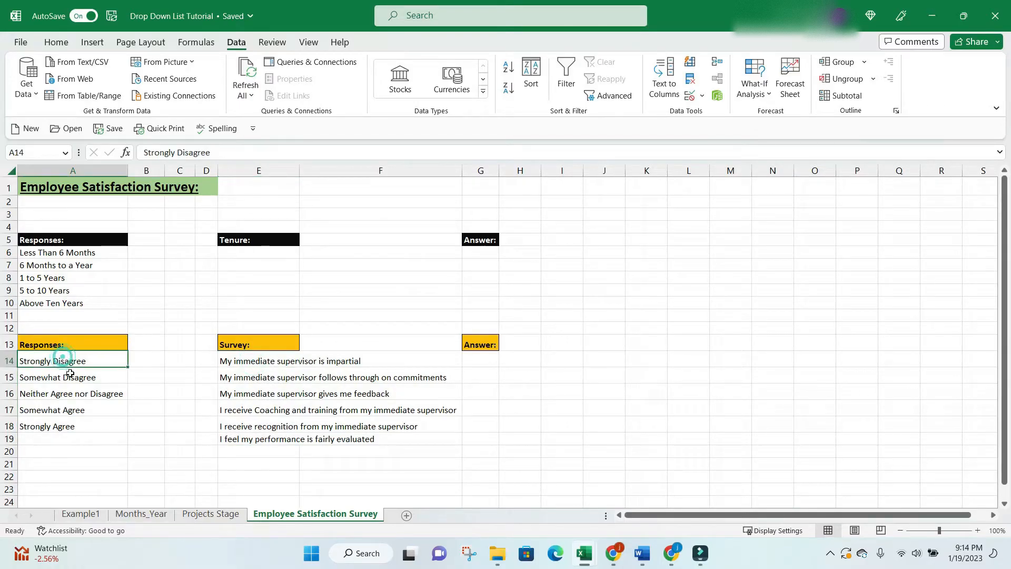
{"action": "left_click", "coordinate": [68, 376]}
{"action": "left_click", "coordinate": [77, 394]}
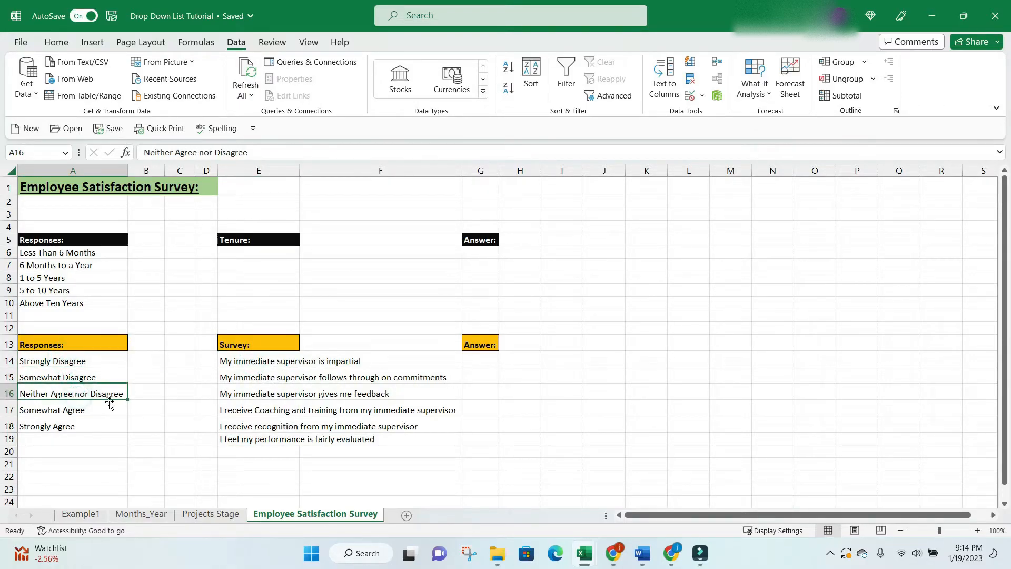
{"action": "left_click", "coordinate": [99, 425]}
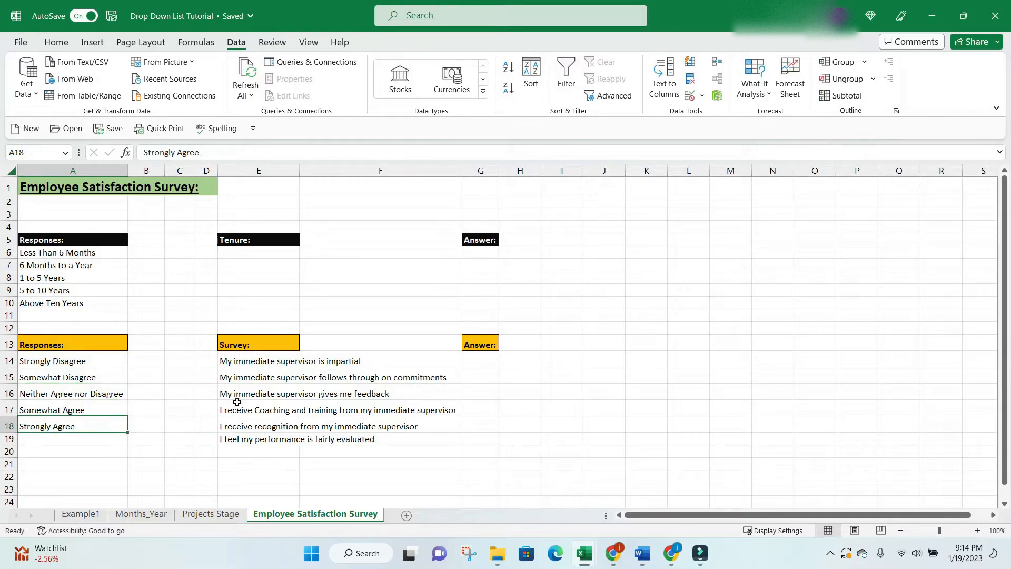
{"action": "left_click", "coordinate": [481, 360]}
{"action": "left_click_drag", "start_coordinate": [481, 360], "coordinate": [465, 437]}
{"action": "left_click", "coordinate": [318, 303]}
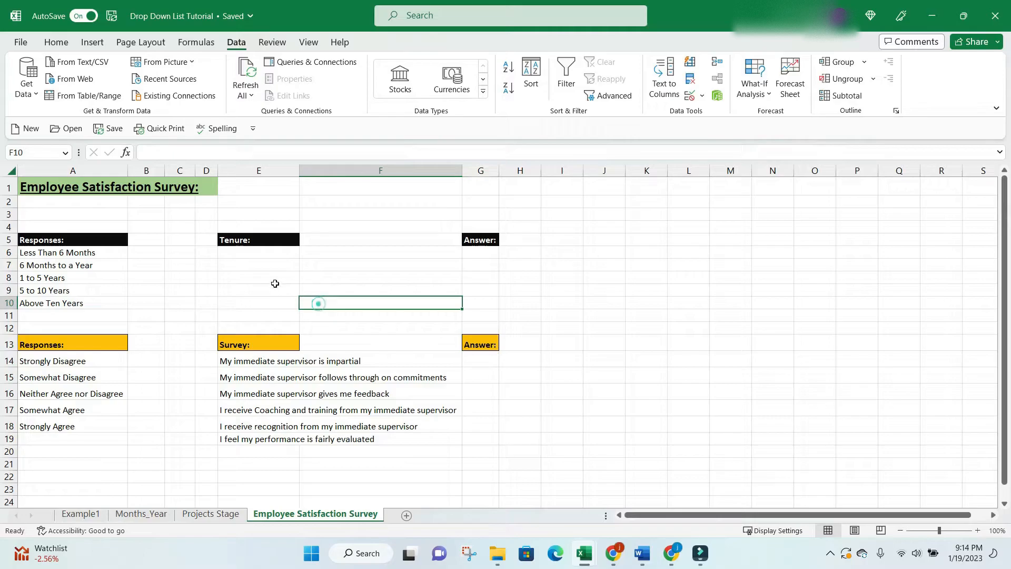
{"action": "left_click", "coordinate": [268, 255]}
Apply a List data validation to the tenure answer cell G6 with the source range =$A$6:$A$10.
{"action": "left_click", "coordinate": [477, 253]}
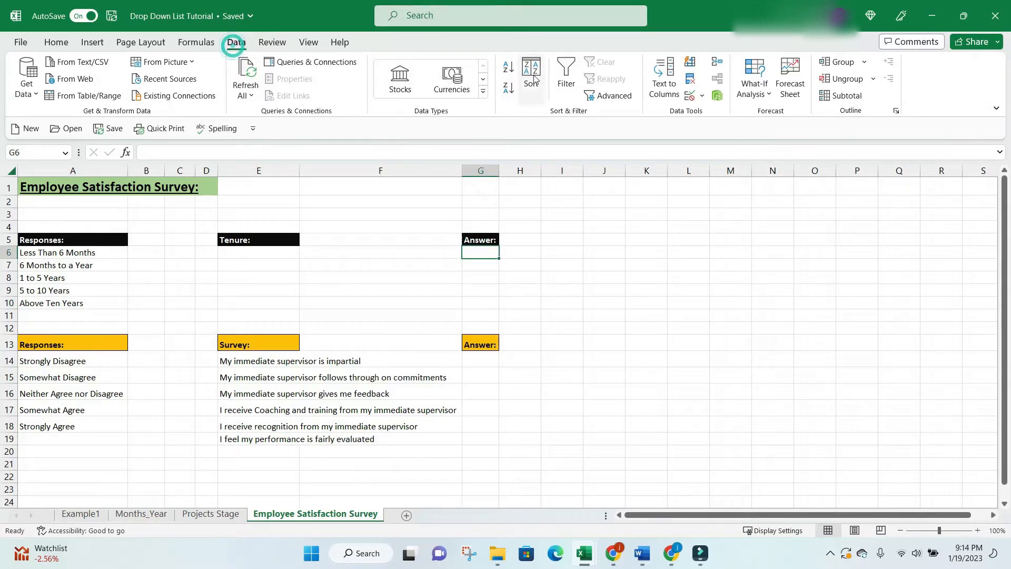
{"action": "left_click", "coordinate": [703, 95]}
{"action": "left_click", "coordinate": [737, 114]}
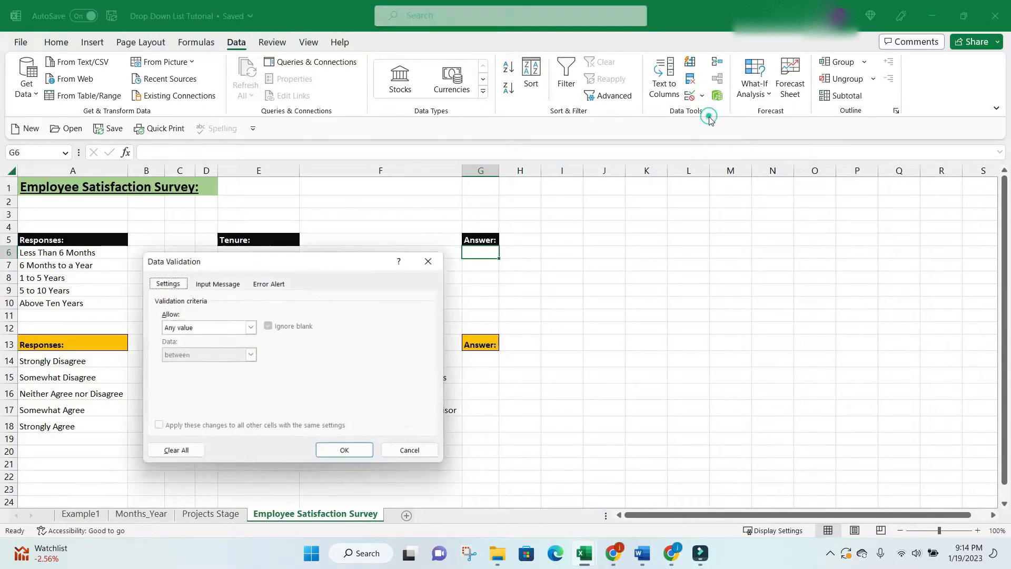
{"action": "left_click_drag", "start_coordinate": [271, 260], "coordinate": [577, 213]}
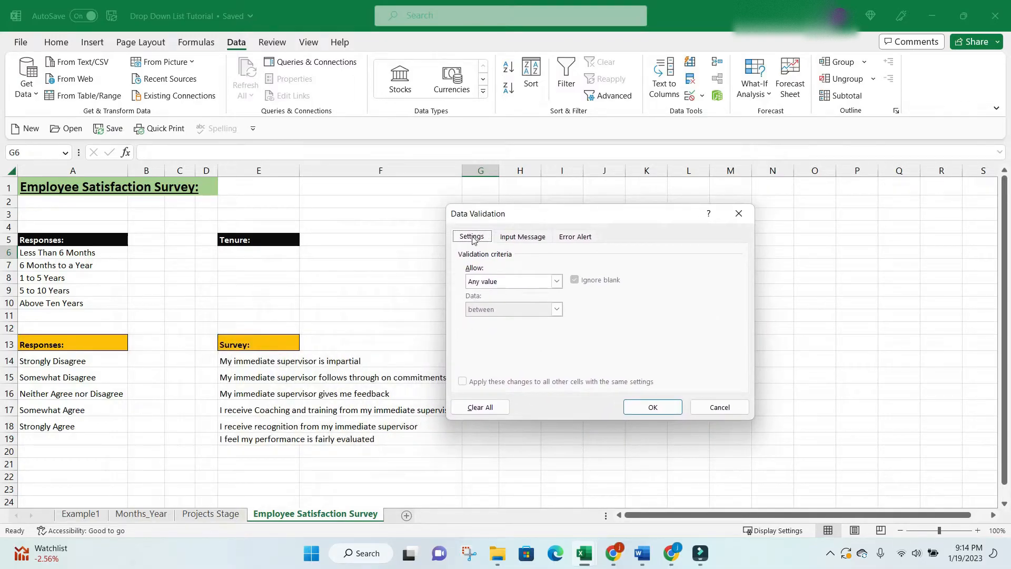
{"action": "left_click", "coordinate": [556, 282]}
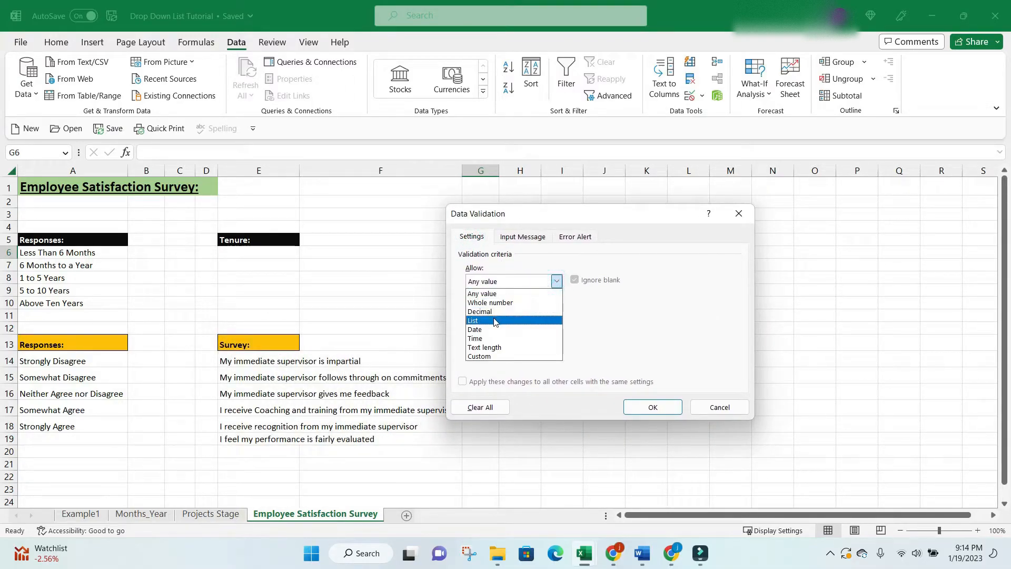
{"action": "left_click", "coordinate": [506, 320]}
{"action": "left_click", "coordinate": [497, 336]}
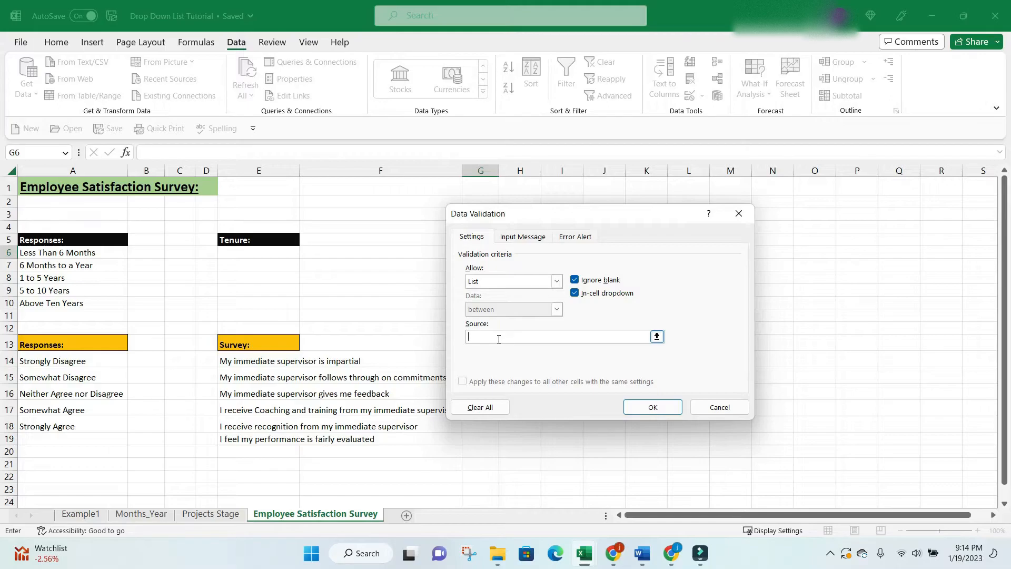
{"action": "left_click", "coordinate": [657, 337]}
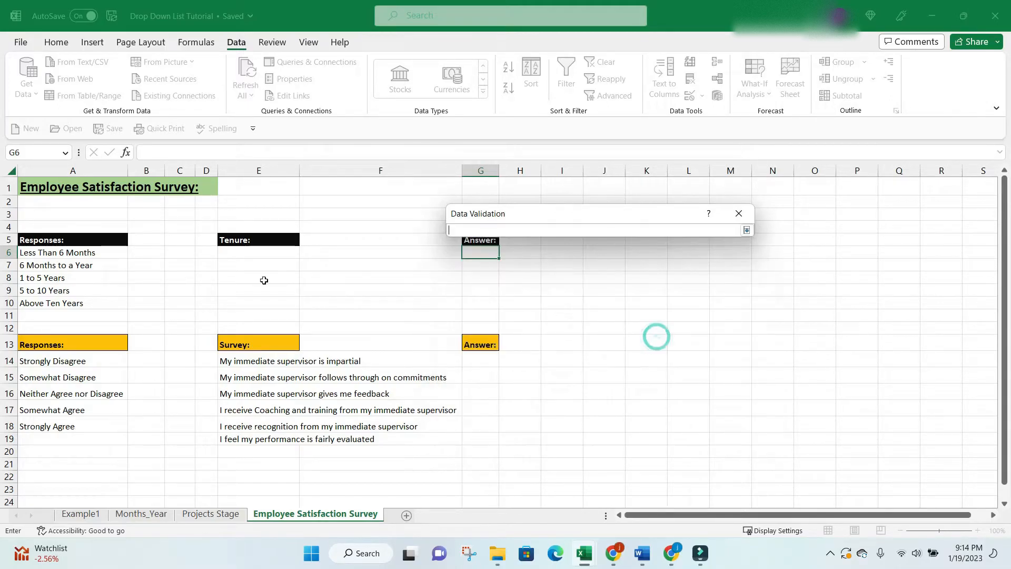
{"action": "left_click_drag", "start_coordinate": [71, 249], "coordinate": [63, 299]}
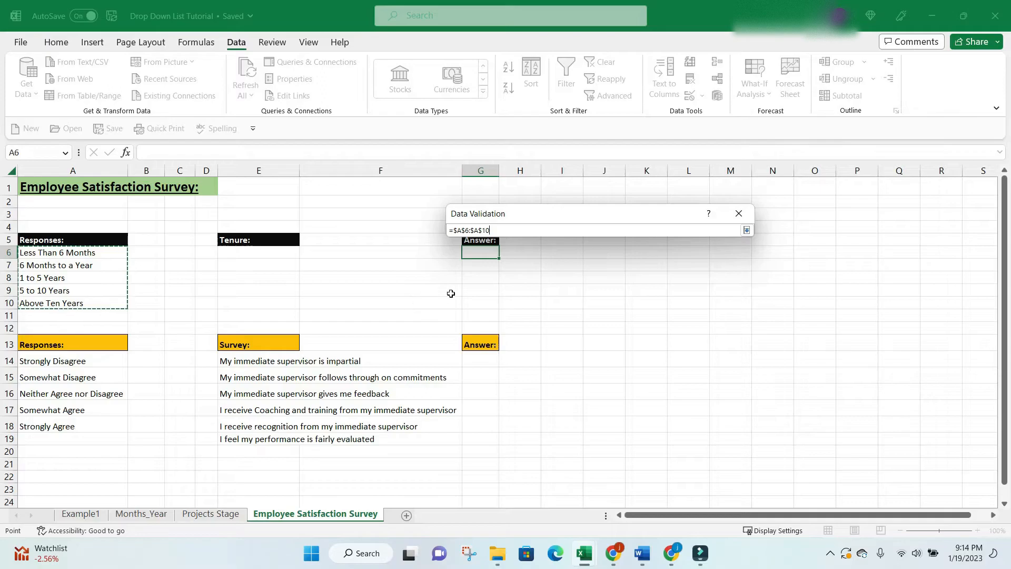
{"action": "left_click", "coordinate": [747, 230]}
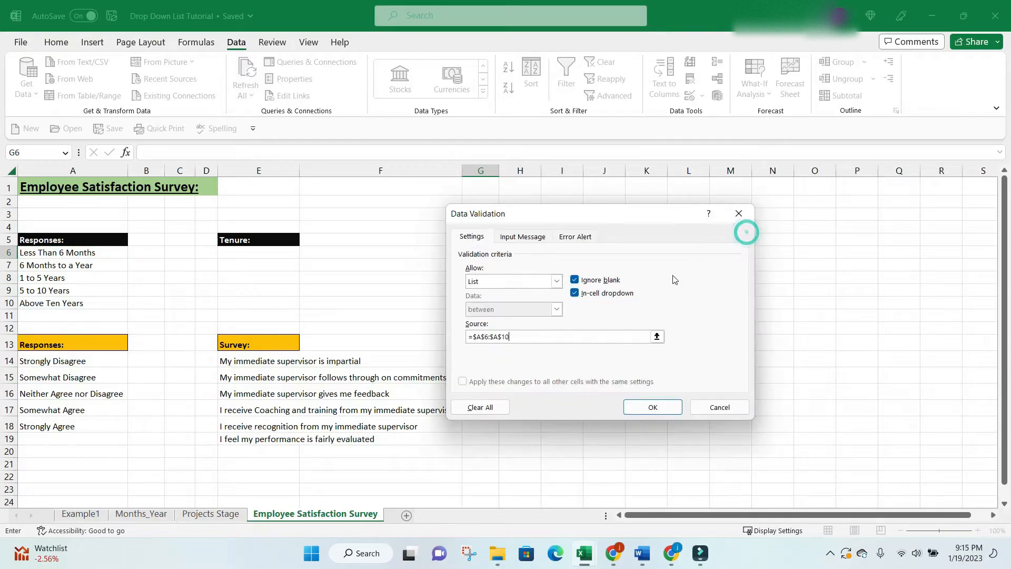
{"action": "left_click", "coordinate": [654, 408]}
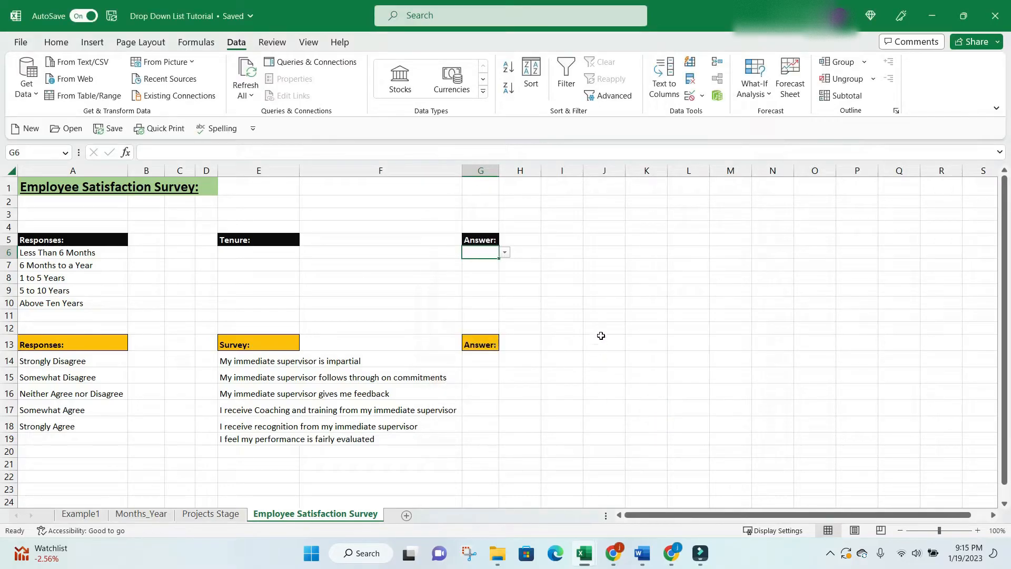
Choose 6 Months to a Year from the drop-down list in G6 and autofit the width of column G.
{"action": "left_click", "coordinate": [603, 328]}
{"action": "left_click", "coordinate": [473, 251]}
{"action": "left_click", "coordinate": [507, 255]}
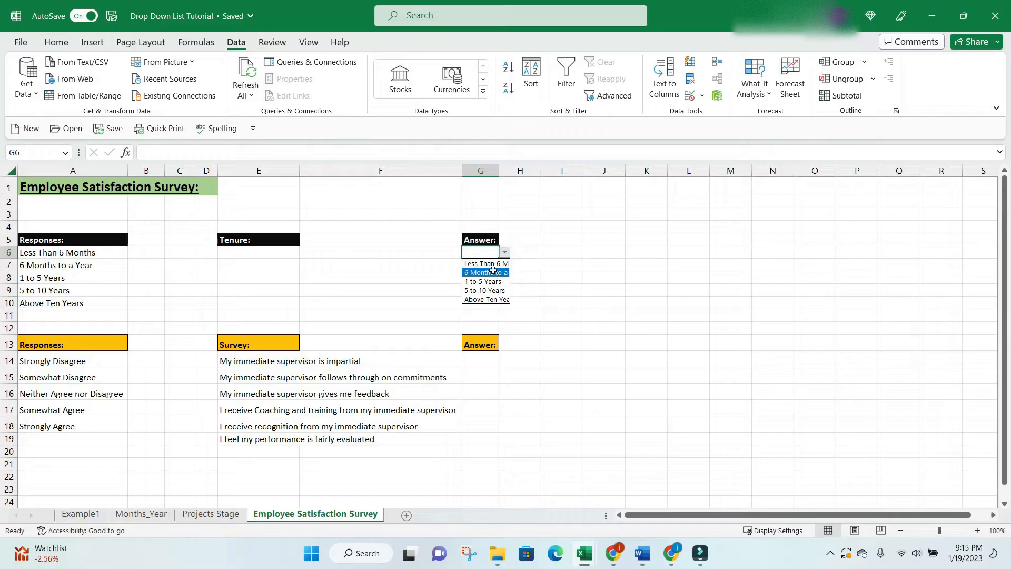
{"action": "left_click", "coordinate": [492, 270]}
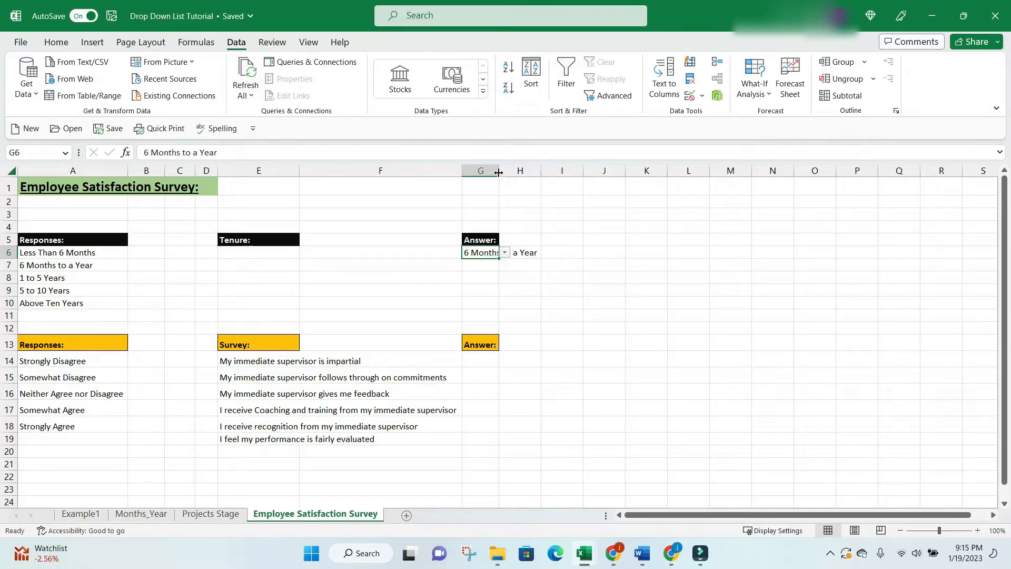
{"action": "double_click", "coordinate": [499, 169]}
Change the tenure answer in G6 to Above Ten Years using its drop-down list.
{"action": "left_click", "coordinate": [546, 252]}
{"action": "key", "text": "Escape"}
{"action": "left_click", "coordinate": [530, 299]}
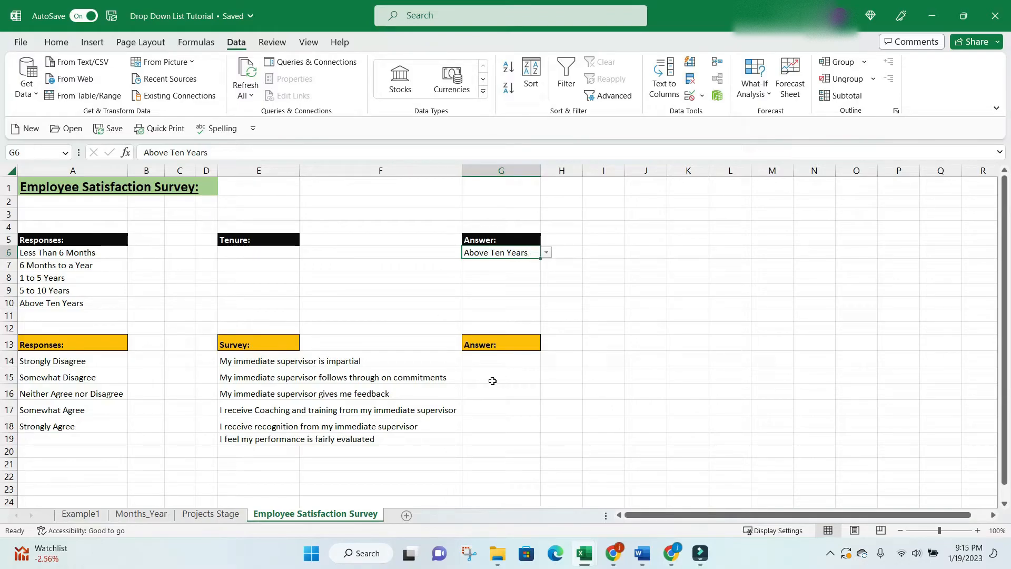
Apply a List data validation to the survey answer cells G14:G19 with the source range =$A$14:$A$18.
{"action": "left_click", "coordinate": [501, 360]}
{"action": "scroll", "coordinate": [377, 350], "scroll_direction": "down", "scroll_amount": 3}
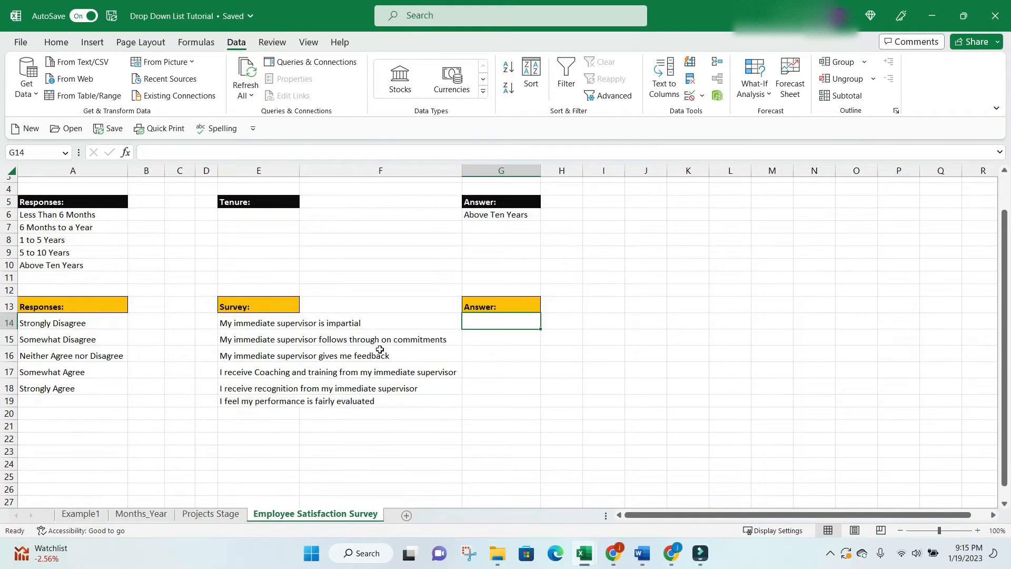
{"action": "scroll", "coordinate": [380, 349], "scroll_direction": "up", "scroll_amount": 1}
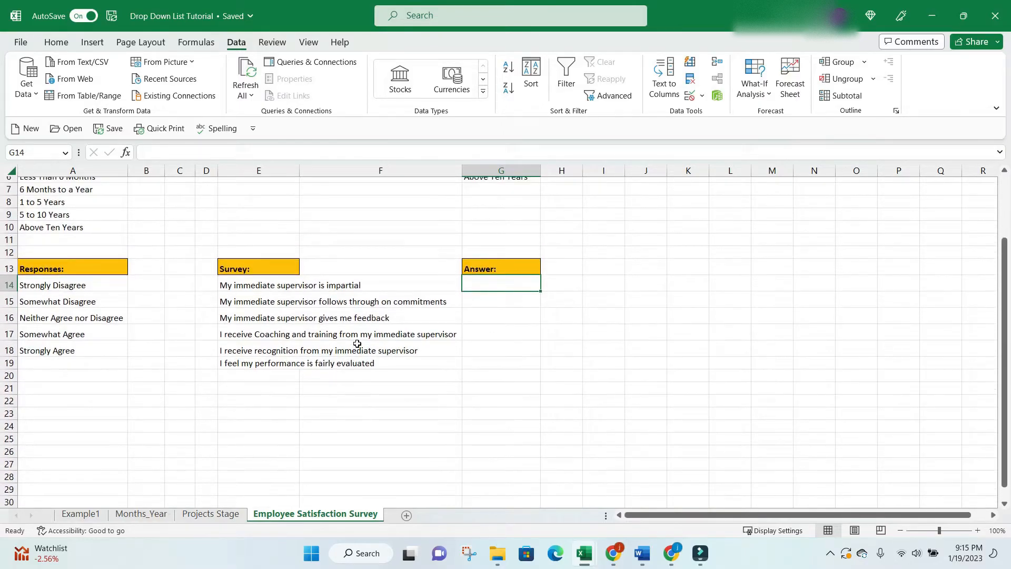
{"action": "left_click_drag", "start_coordinate": [517, 280], "coordinate": [516, 360]}
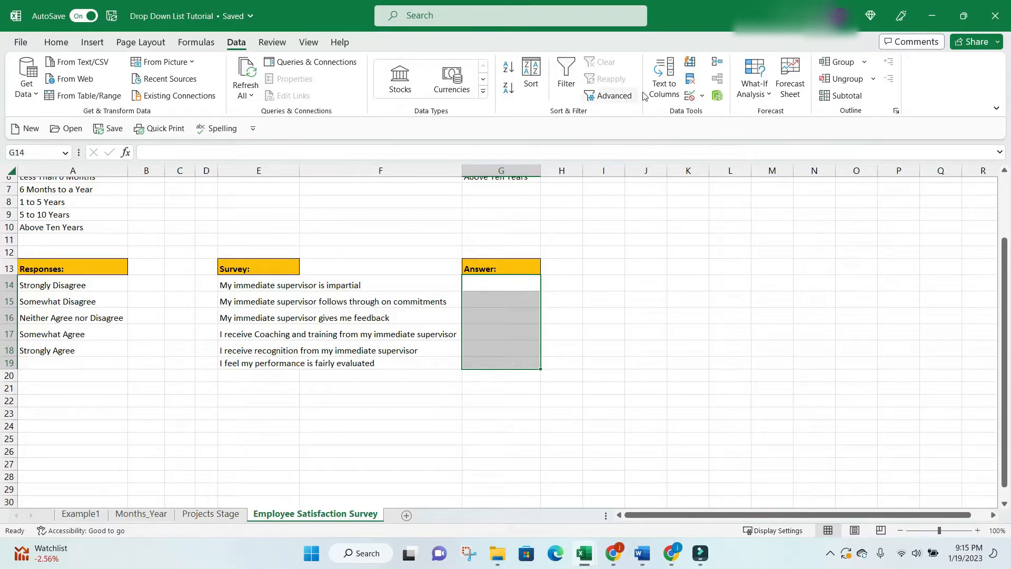
{"action": "left_click", "coordinate": [701, 96]}
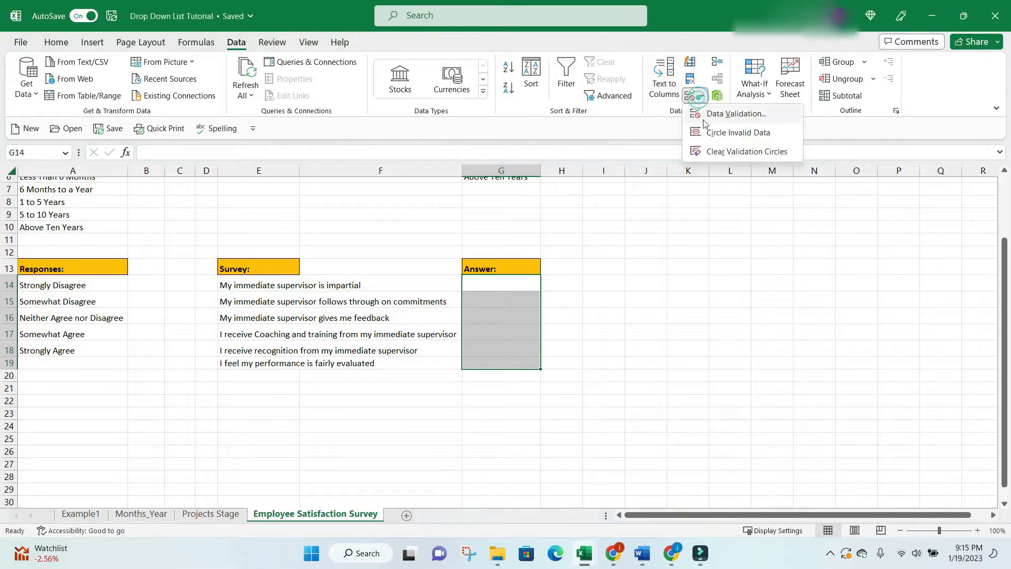
{"action": "left_click", "coordinate": [711, 111]}
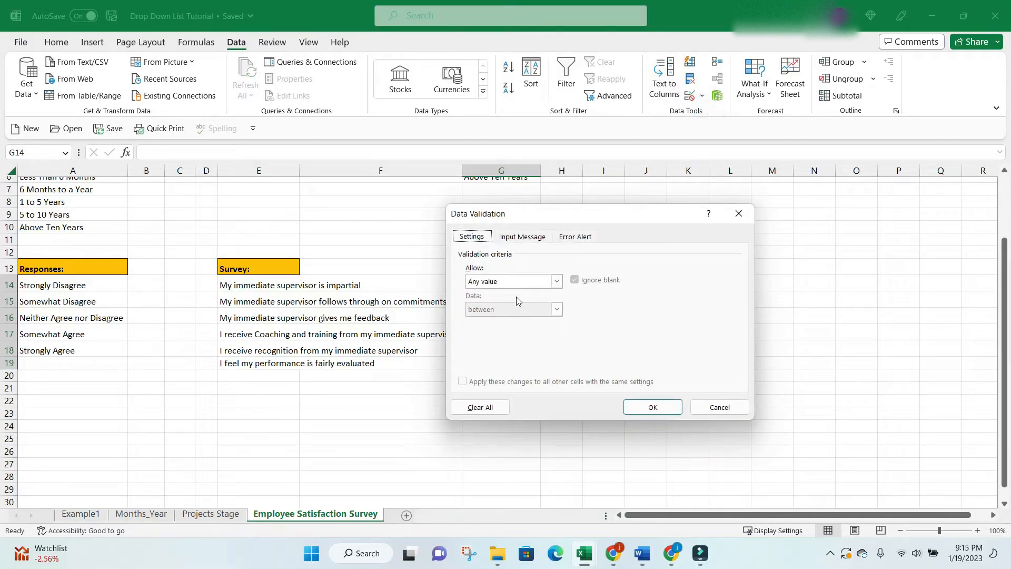
{"action": "left_click", "coordinate": [520, 281]}
{"action": "left_click", "coordinate": [500, 321]}
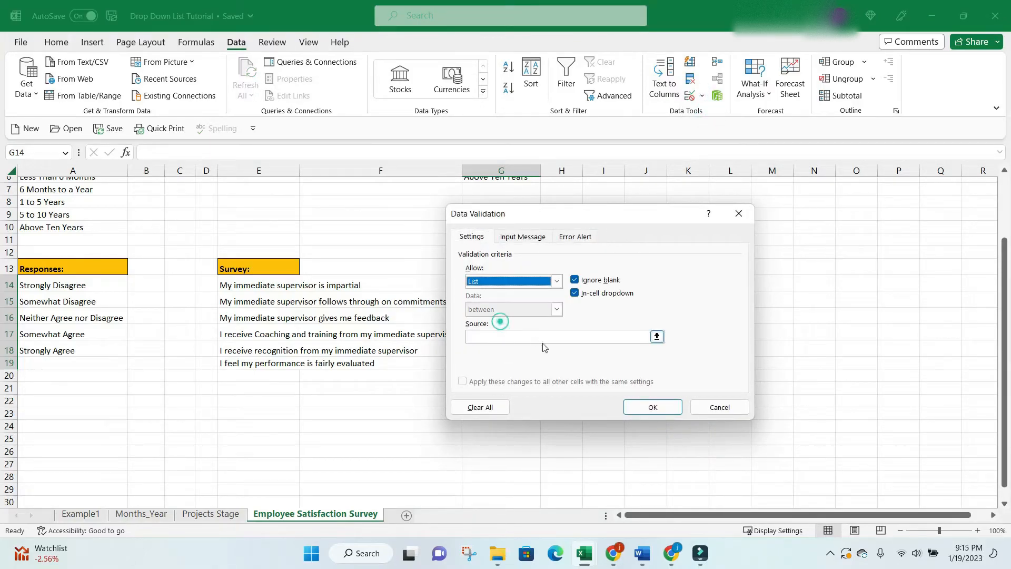
{"action": "left_click", "coordinate": [658, 337]}
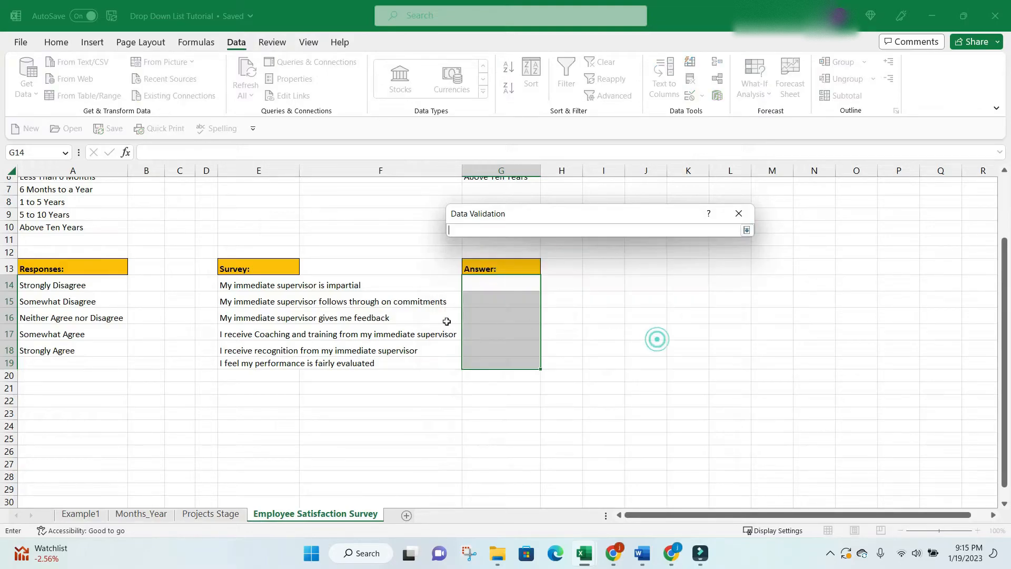
{"action": "left_click_drag", "start_coordinate": [100, 285], "coordinate": [88, 348]}
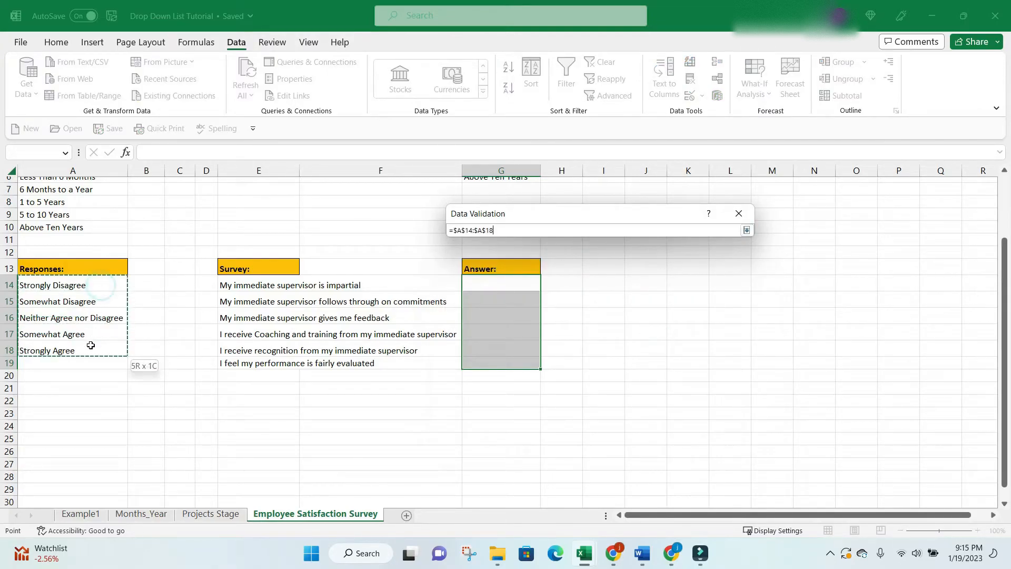
{"action": "left_click", "coordinate": [747, 230]}
{"action": "left_click", "coordinate": [668, 404]}
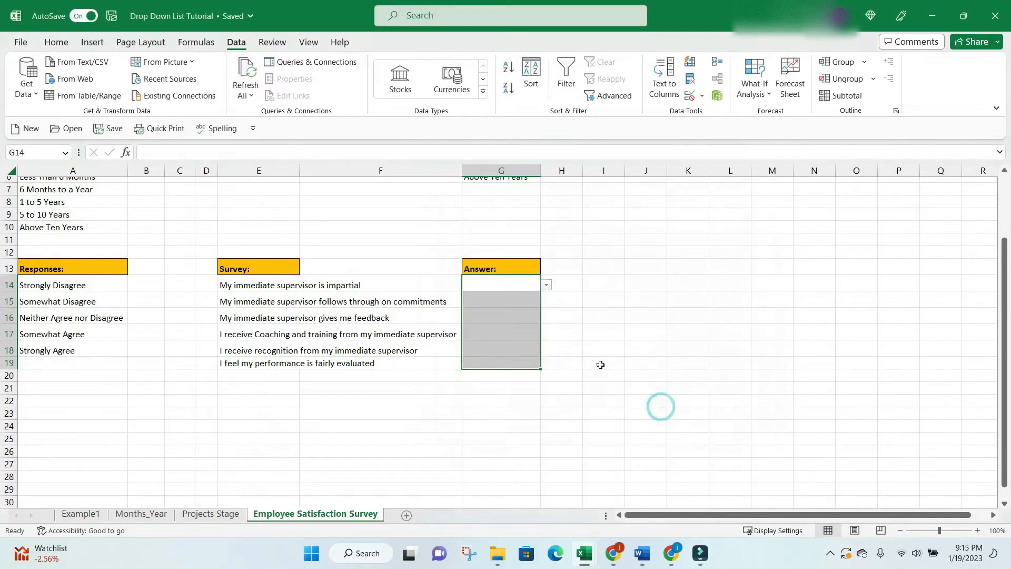
Choose Somewhat Agree in G14 and Strongly Agree in G15 from the survey answer drop-down lists.
{"action": "left_click", "coordinate": [507, 294]}
{"action": "left_click", "coordinate": [534, 285]}
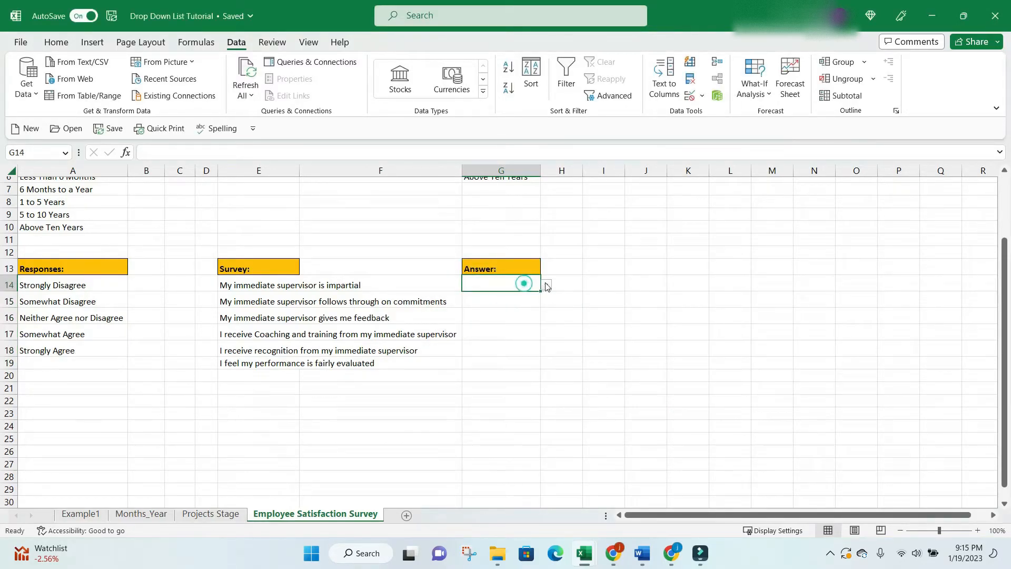
{"action": "left_click", "coordinate": [546, 285]}
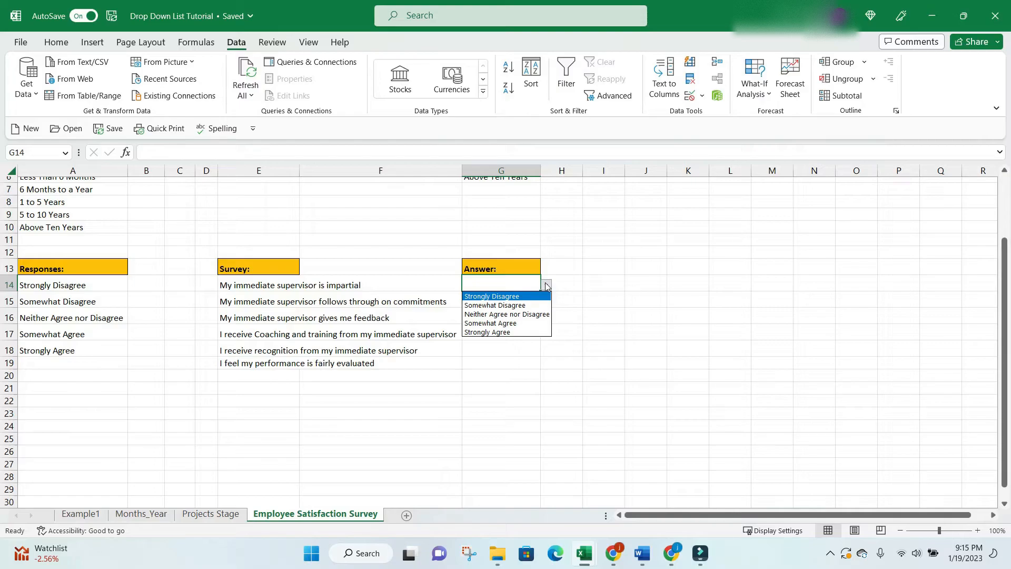
{"action": "left_click", "coordinate": [511, 322]}
{"action": "left_click", "coordinate": [524, 301]}
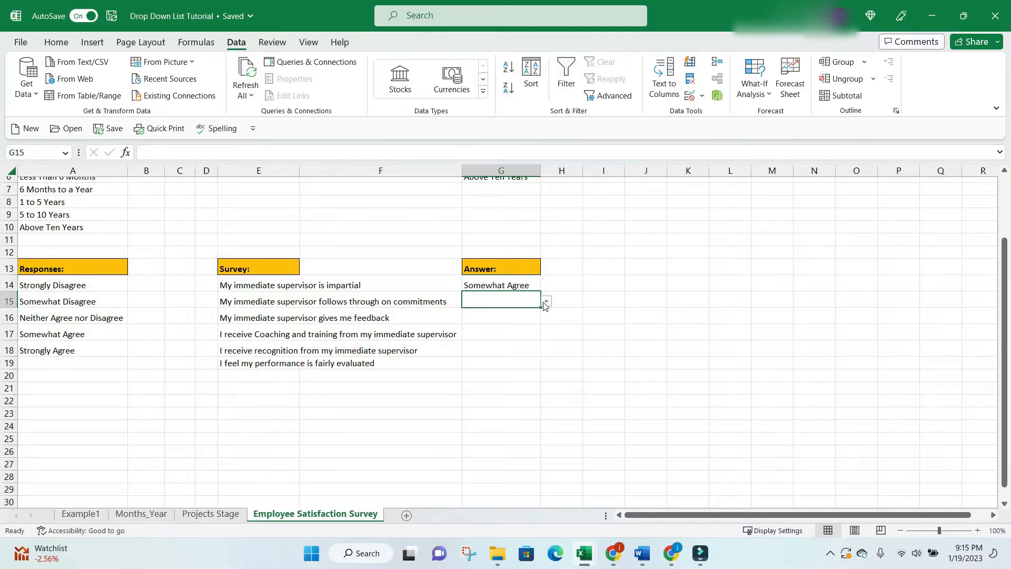
{"action": "left_click", "coordinate": [545, 301]}
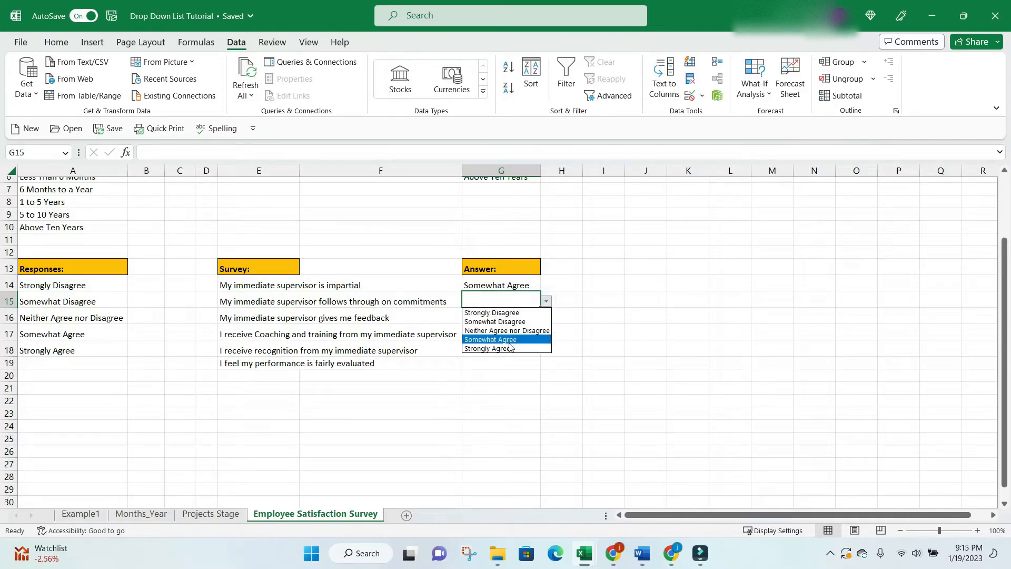
{"action": "left_click", "coordinate": [510, 347]}
Answer the supervisor feedback statement in G16 with Somewhat Disagree from its drop-down list.
{"action": "left_click", "coordinate": [531, 318]}
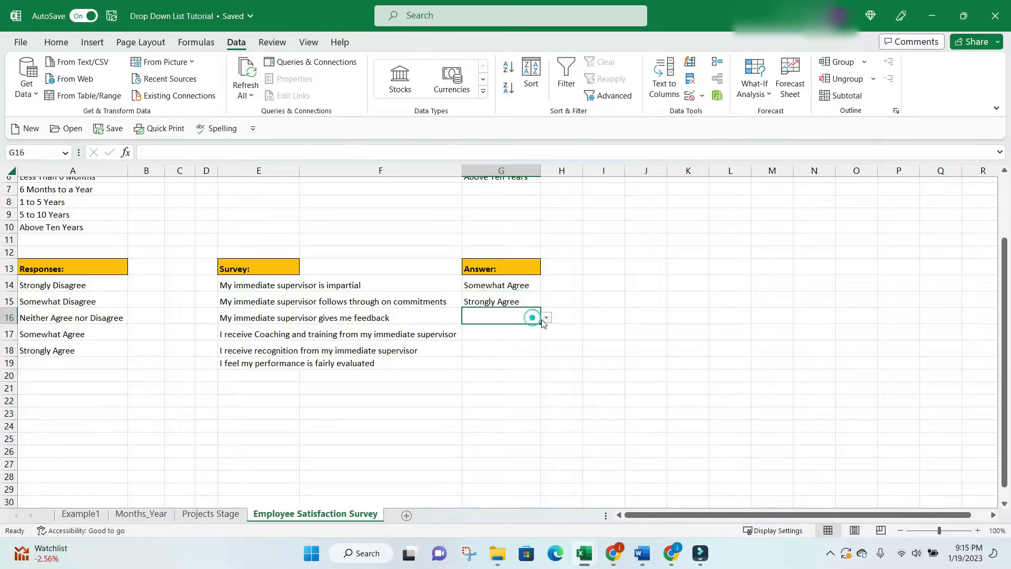
{"action": "left_click", "coordinate": [546, 319]}
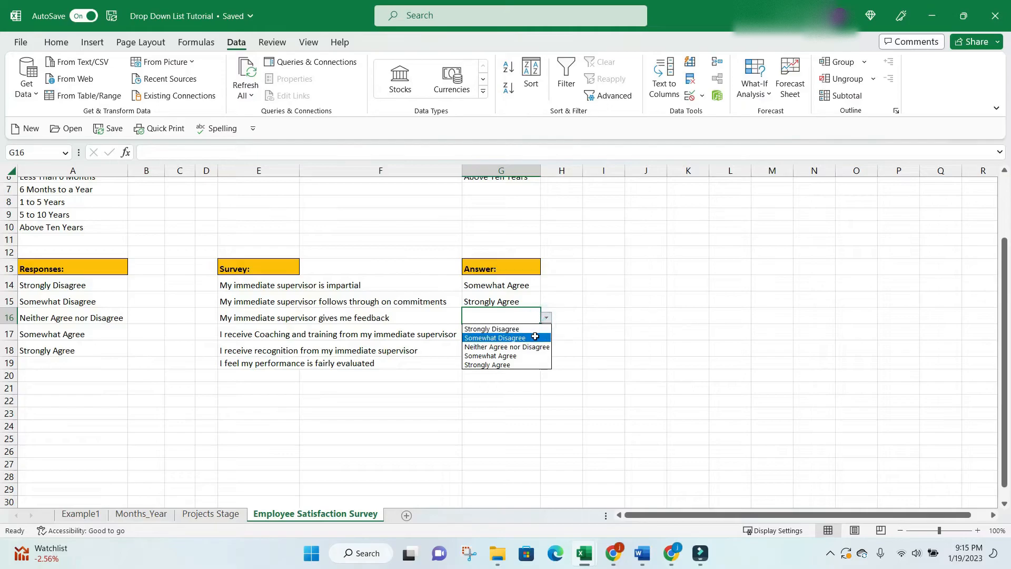
{"action": "left_click", "coordinate": [529, 337]}
{"action": "left_click", "coordinate": [503, 343]}
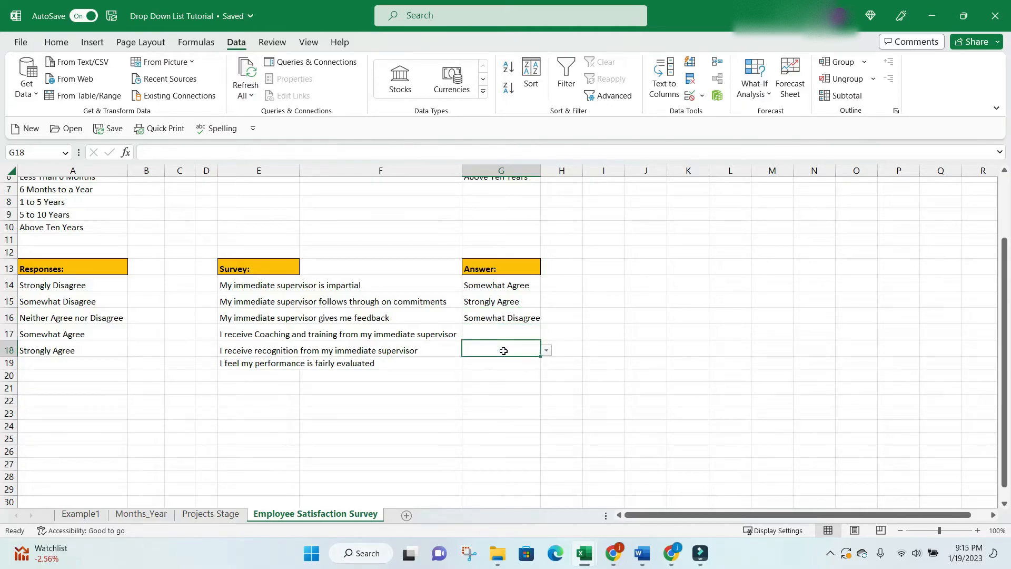
{"action": "scroll", "coordinate": [502, 345], "scroll_direction": "up", "scroll_amount": 1}
{"action": "scroll", "coordinate": [346, 303], "scroll_direction": "up", "scroll_amount": 1}
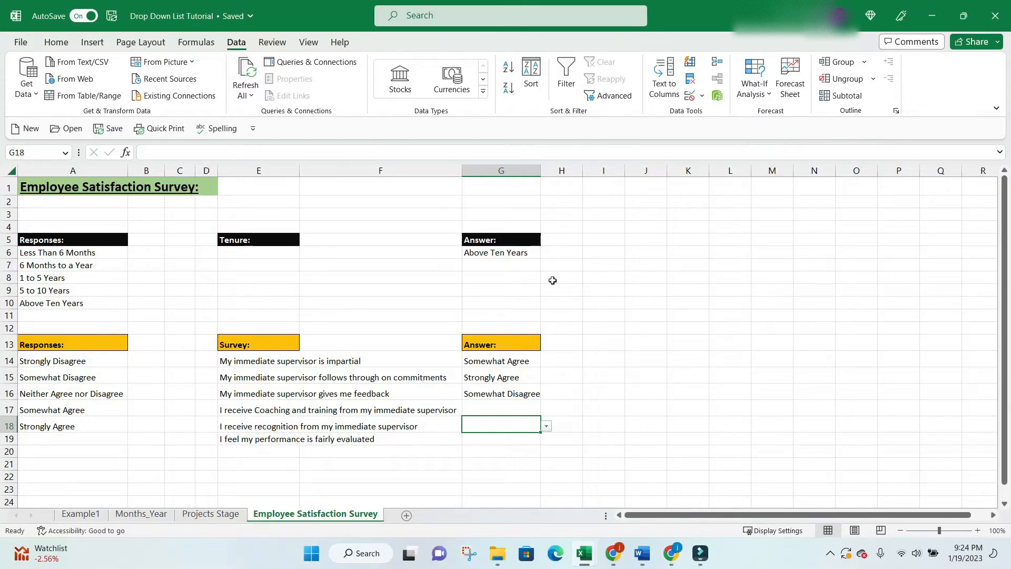
Add an input message to G6's data validation with the title "Please Select an Option" and the text "Private data - No Name Use".
{"action": "left_click", "coordinate": [521, 253]}
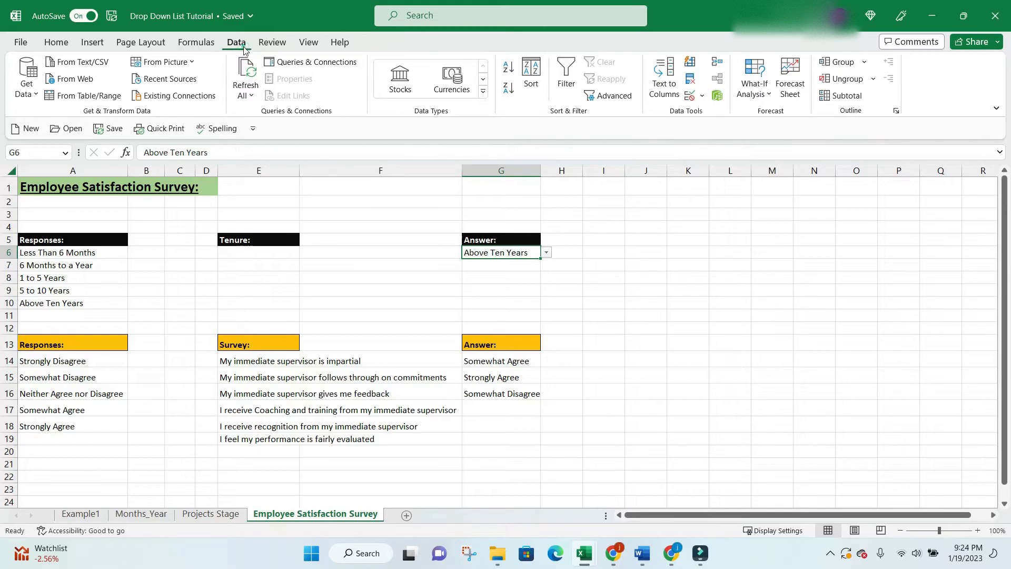
{"action": "left_click", "coordinate": [702, 96]}
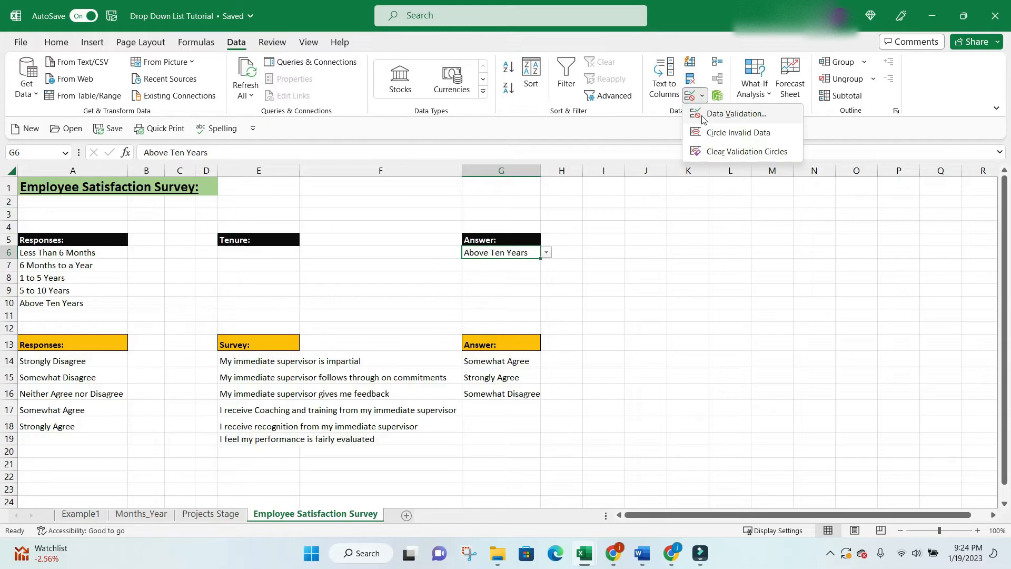
{"action": "left_click", "coordinate": [737, 114]}
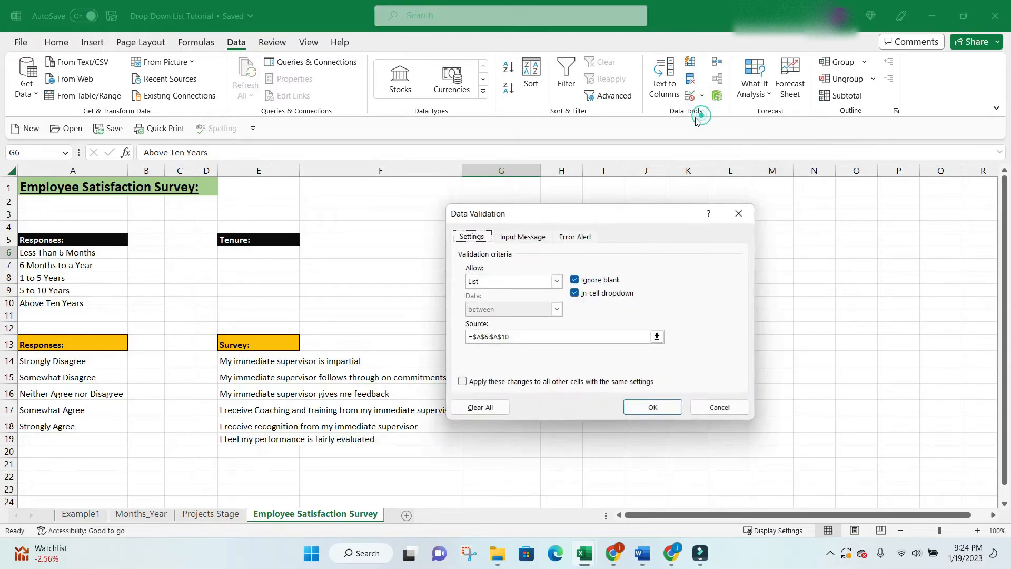
{"action": "left_click", "coordinate": [527, 242]}
{"action": "left_click", "coordinate": [494, 299]}
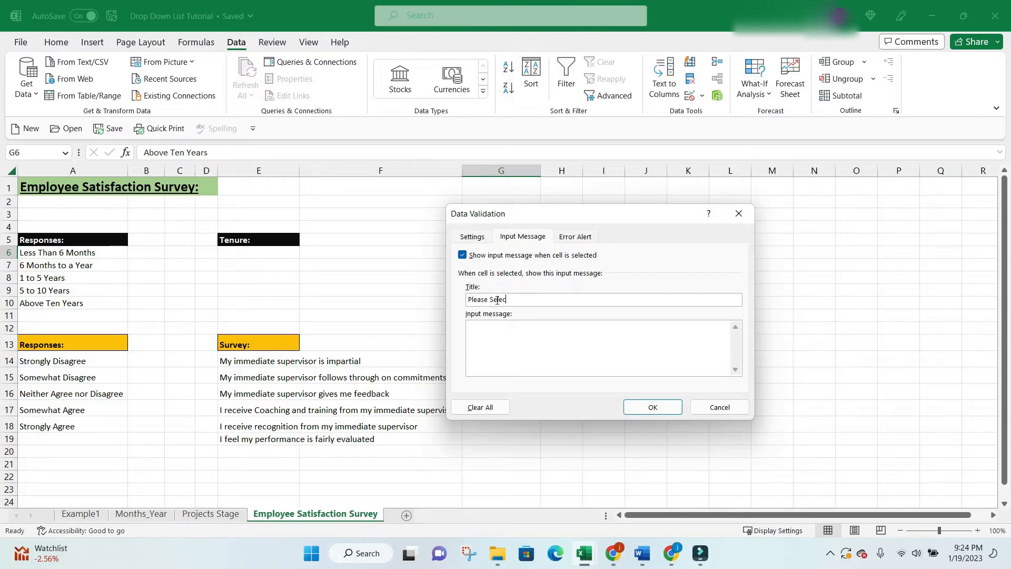
{"action": "type", "text": "Please Select an O"}
{"action": "left_click", "coordinate": [497, 327]}
{"action": "type", "text": "o Name Use"}
{"action": "left_click", "coordinate": [658, 408]}
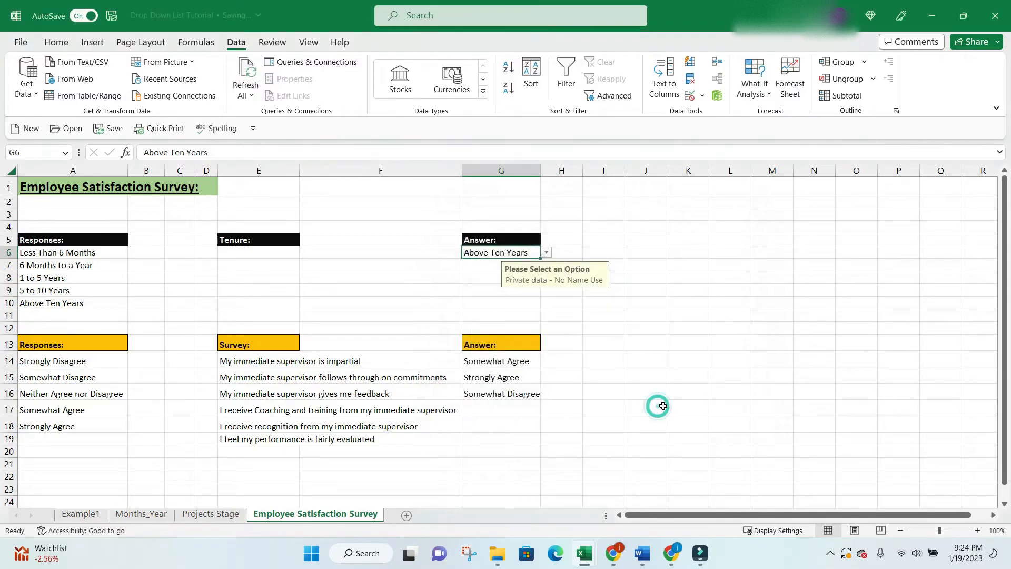
Check the input message and the drop-down options on tenure answer cell G6 without changing its selection.
{"action": "left_click", "coordinate": [668, 365]}
{"action": "left_click", "coordinate": [497, 253]}
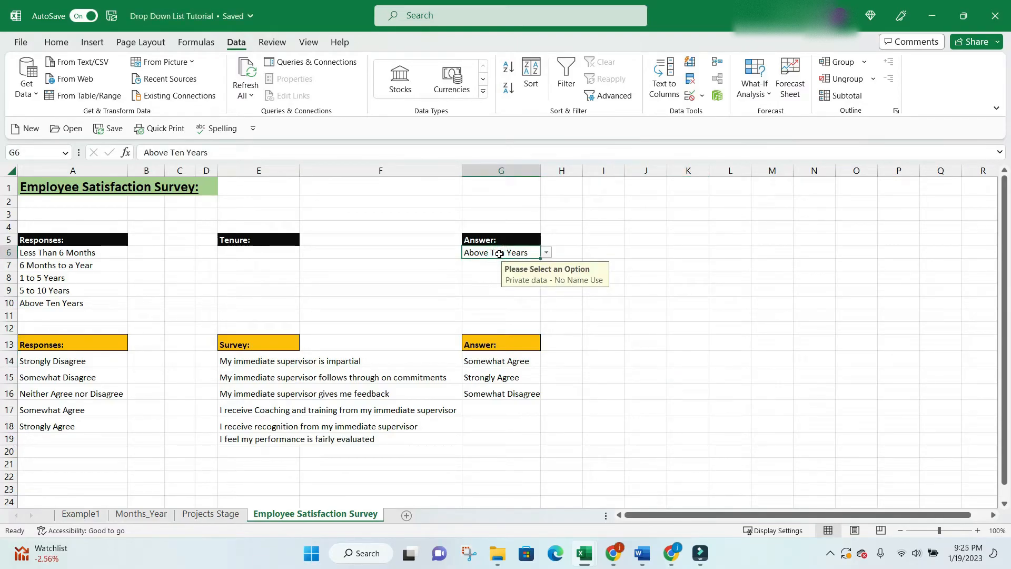
{"action": "left_click", "coordinate": [547, 253]}
{"action": "key", "text": "Escape"}
{"action": "left_click", "coordinate": [588, 228]}
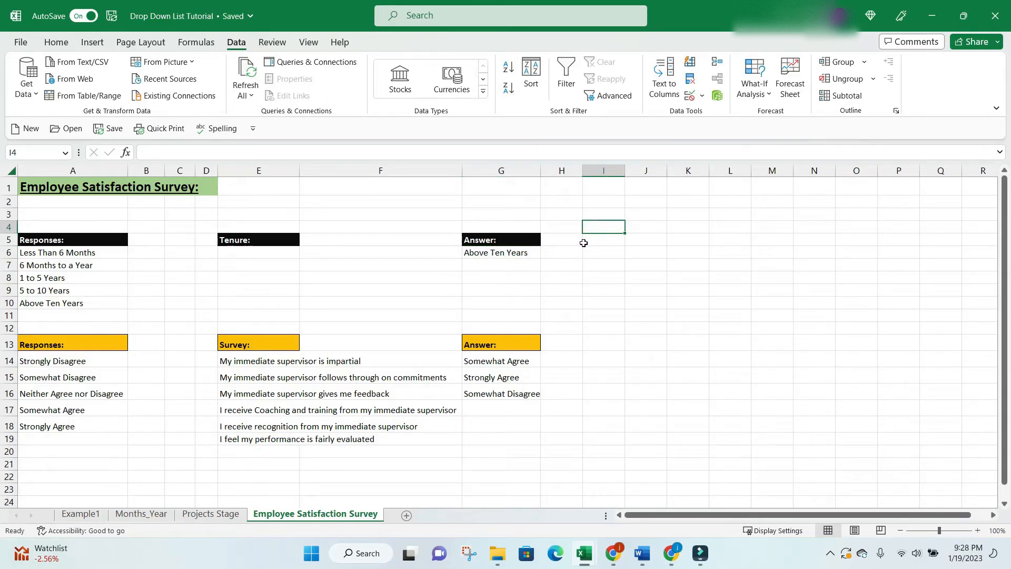
Add a Warning-style error alert to G6's data validation with the title "Please Select an Option" and the message "STOP NOW !!!".
{"action": "left_click", "coordinate": [503, 254]}
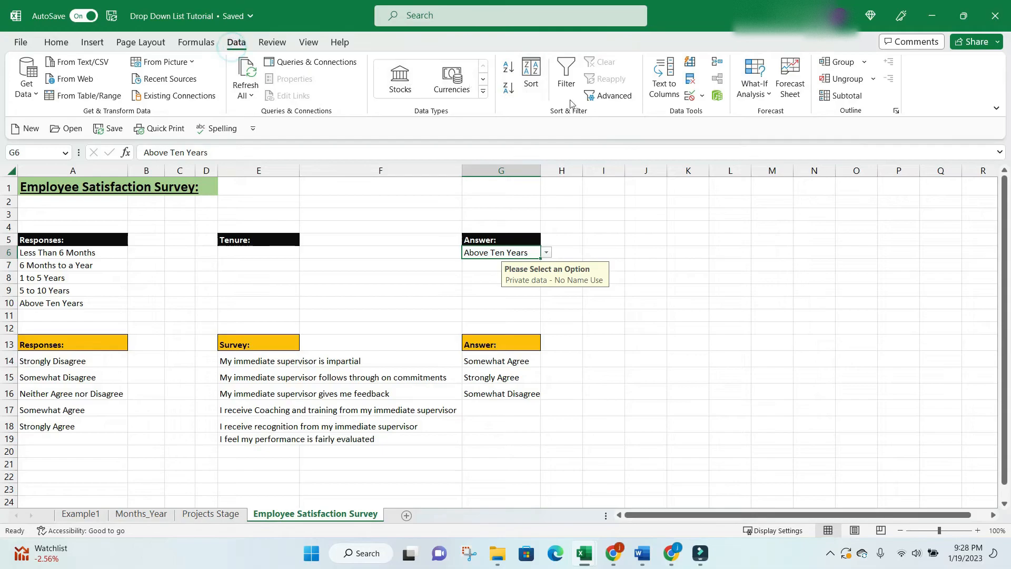
{"action": "left_click", "coordinate": [702, 96]}
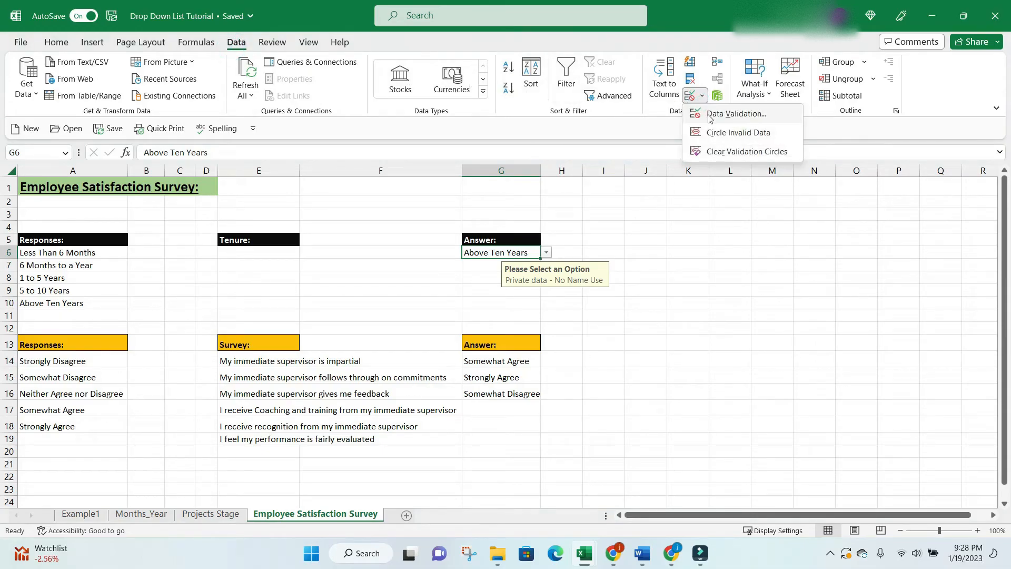
{"action": "left_click", "coordinate": [709, 117]}
{"action": "left_click", "coordinate": [576, 238]}
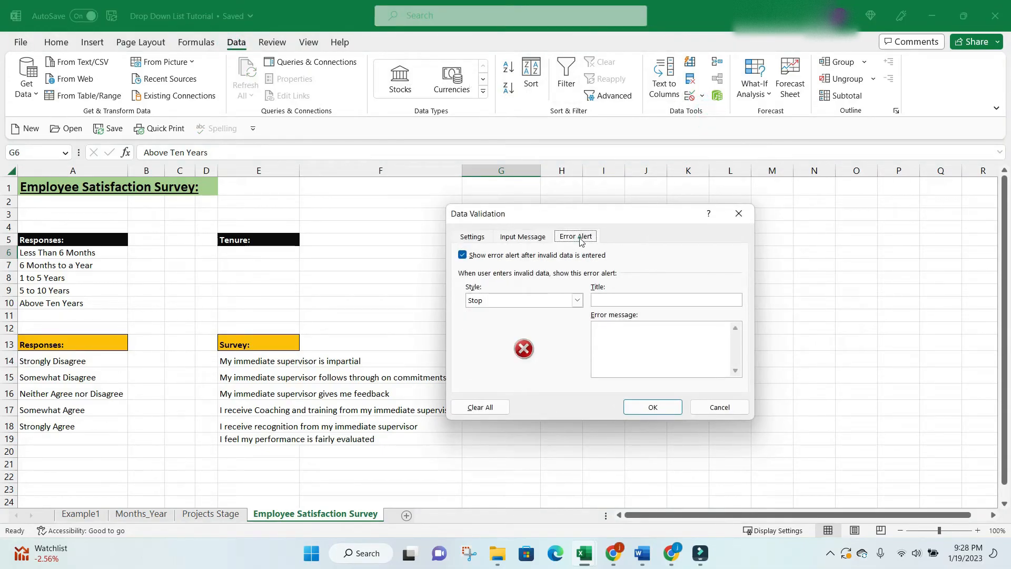
{"action": "left_click", "coordinate": [577, 300]}
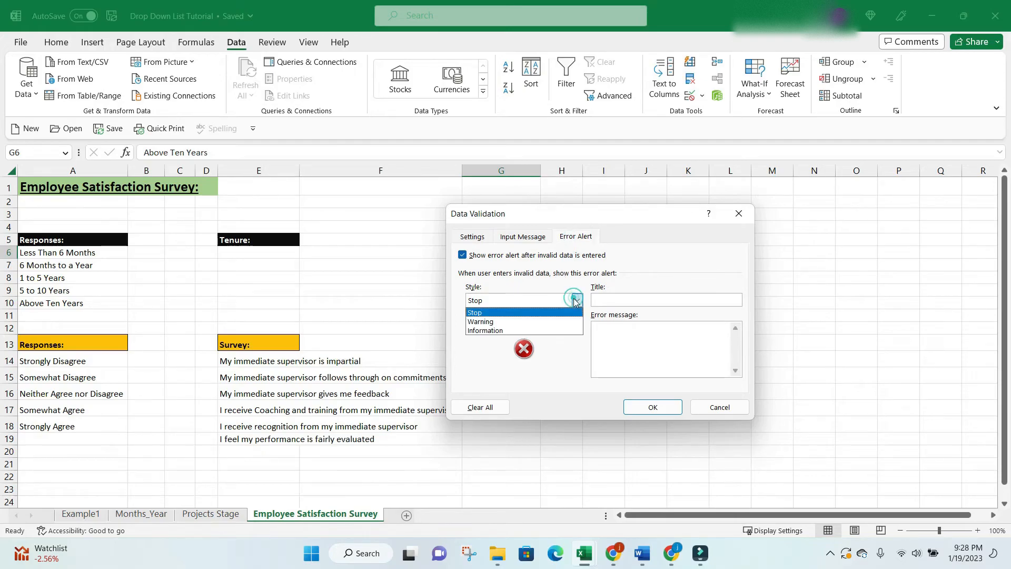
{"action": "left_click", "coordinate": [558, 322]}
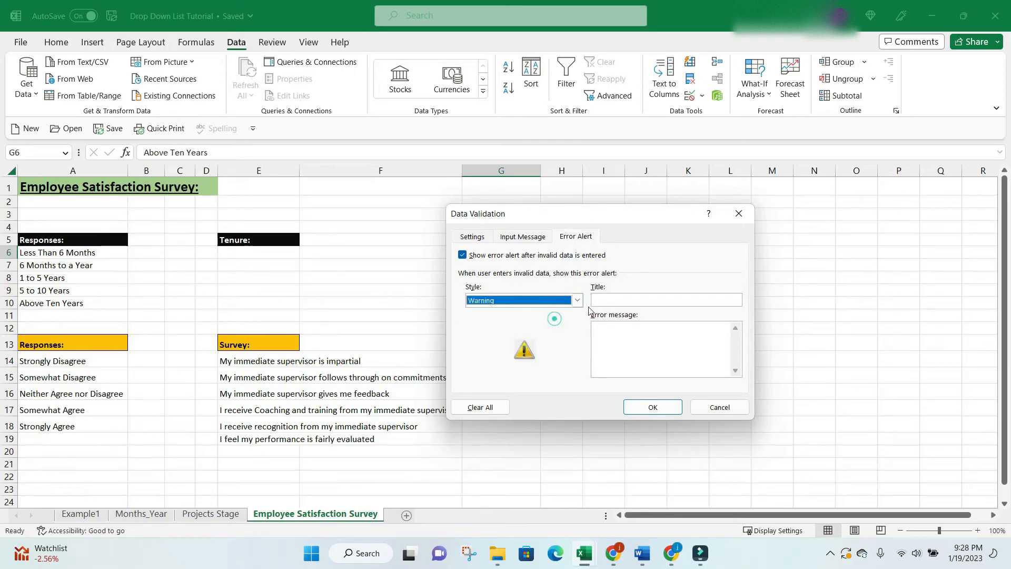
{"action": "left_click", "coordinate": [619, 301]}
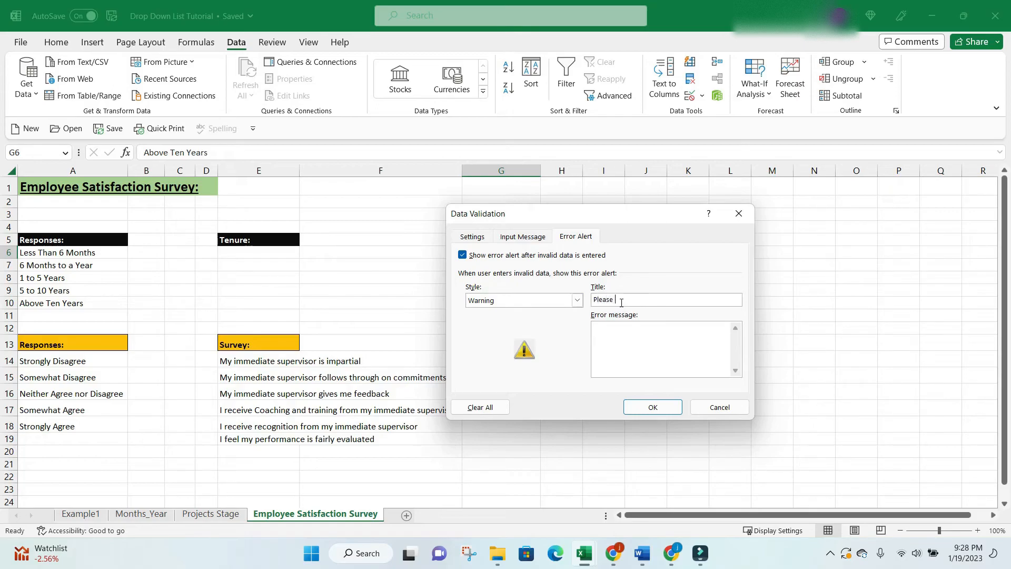
{"action": "type", "text": "Please Select an Option"}
{"action": "left_click", "coordinate": [621, 330]}
{"action": "type", "text": "STOP NOW !!!"}
{"action": "left_click", "coordinate": [653, 407]}
Try to enter the invalid answer "ffff" in G6 to test its error alert.
{"action": "left_click", "coordinate": [638, 361]}
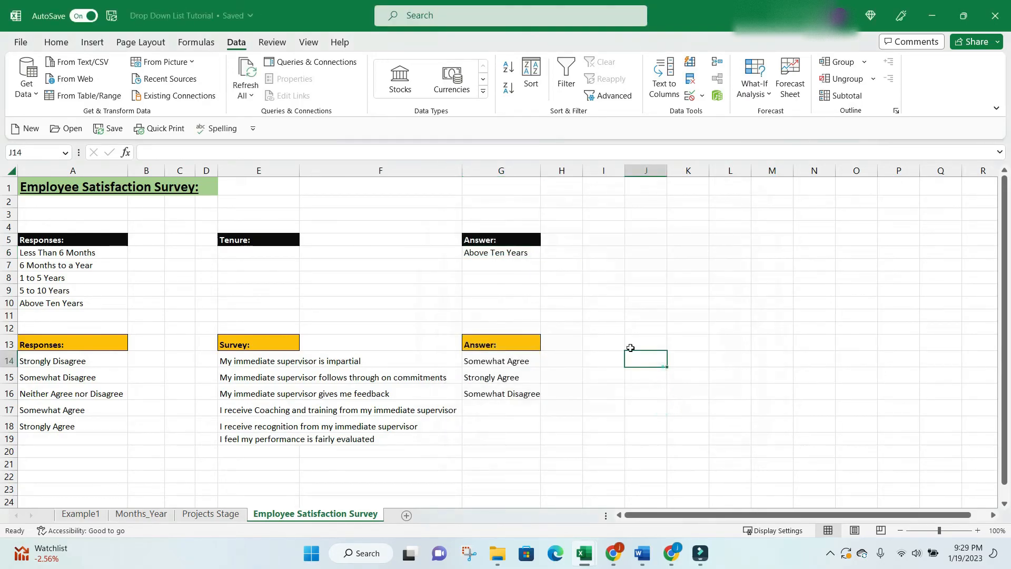
{"action": "left_click", "coordinate": [519, 254]}
{"action": "left_click", "coordinate": [546, 254]}
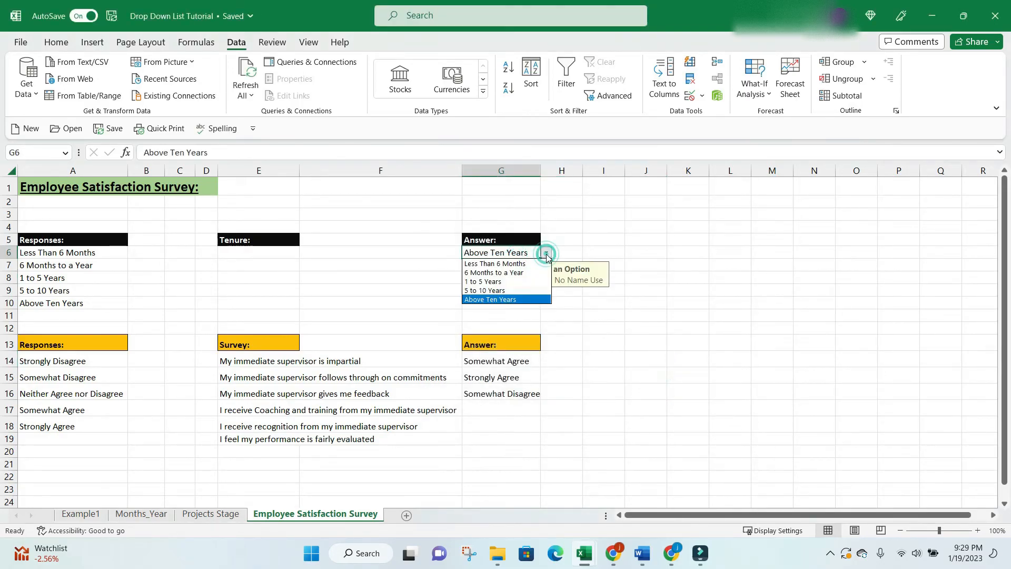
{"action": "left_click", "coordinate": [529, 254]}
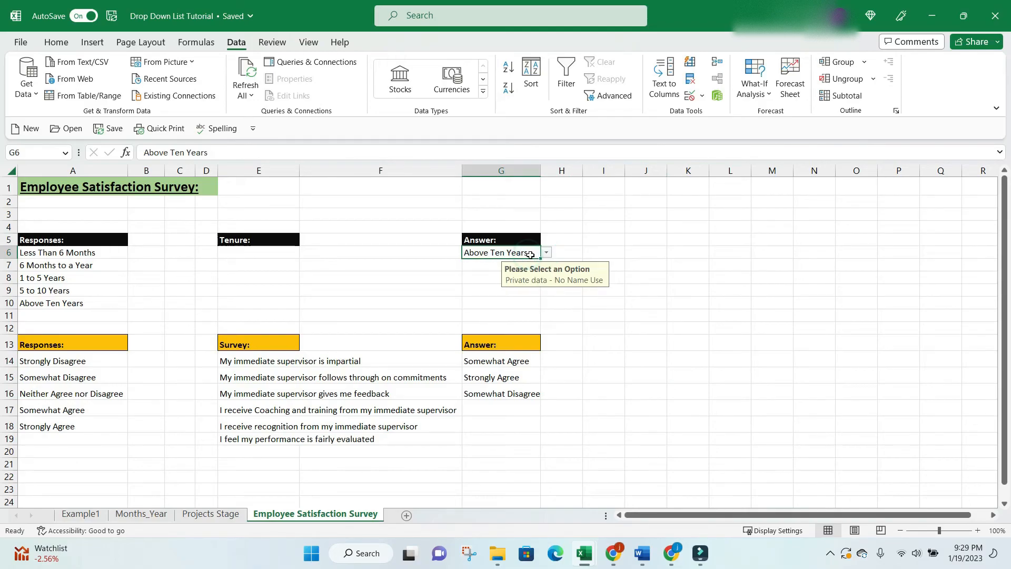
{"action": "type", "text": "ffff"}
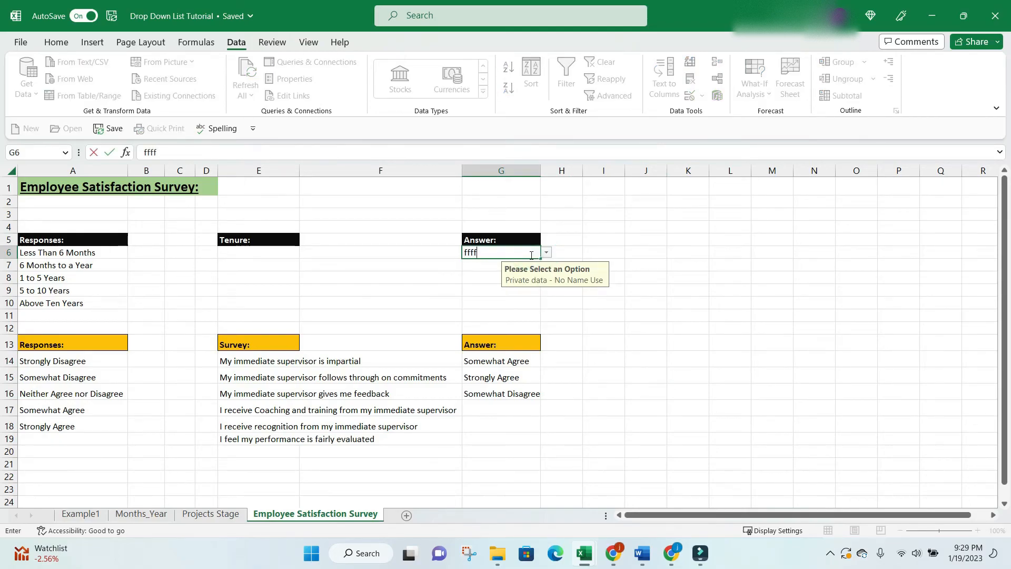
{"action": "key", "text": "Return"}
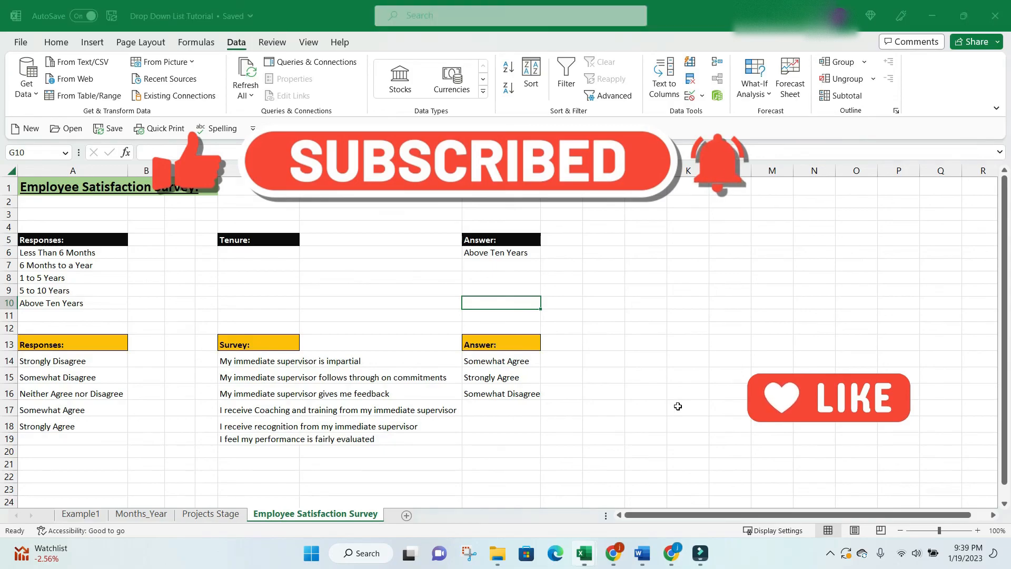
{"action": "left_click", "coordinate": [678, 406]}
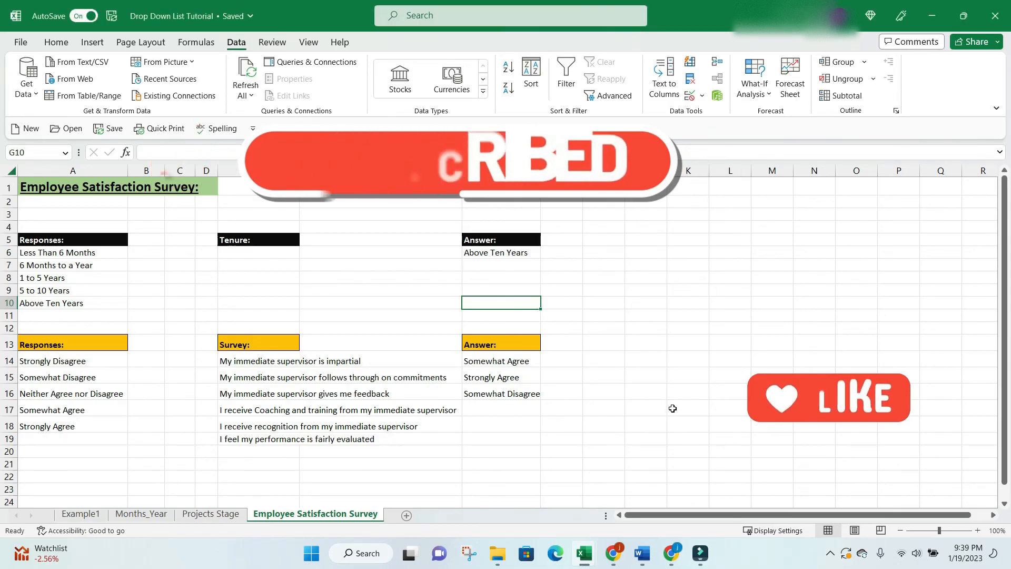